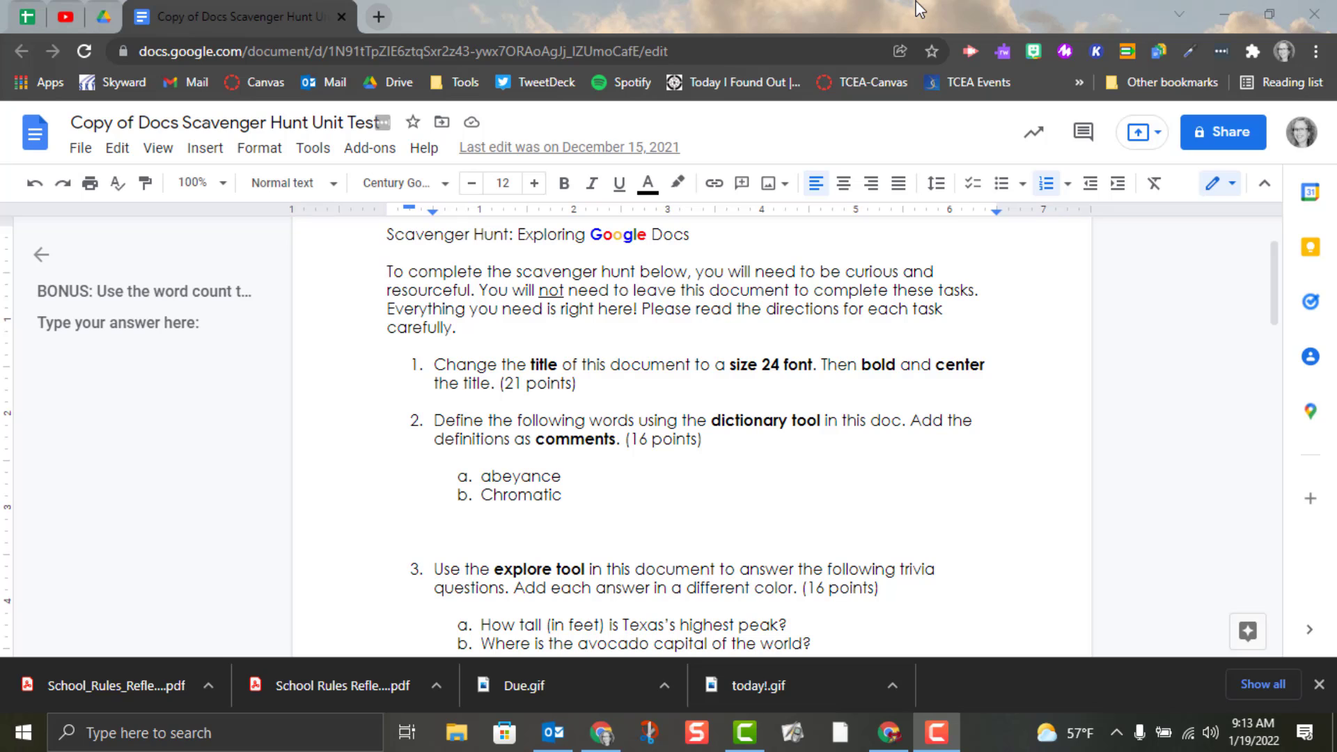
Step: Share the Copy of Docs Scavenger Hunt Unit Test document with the Instructional Technology account
click(1232, 185)
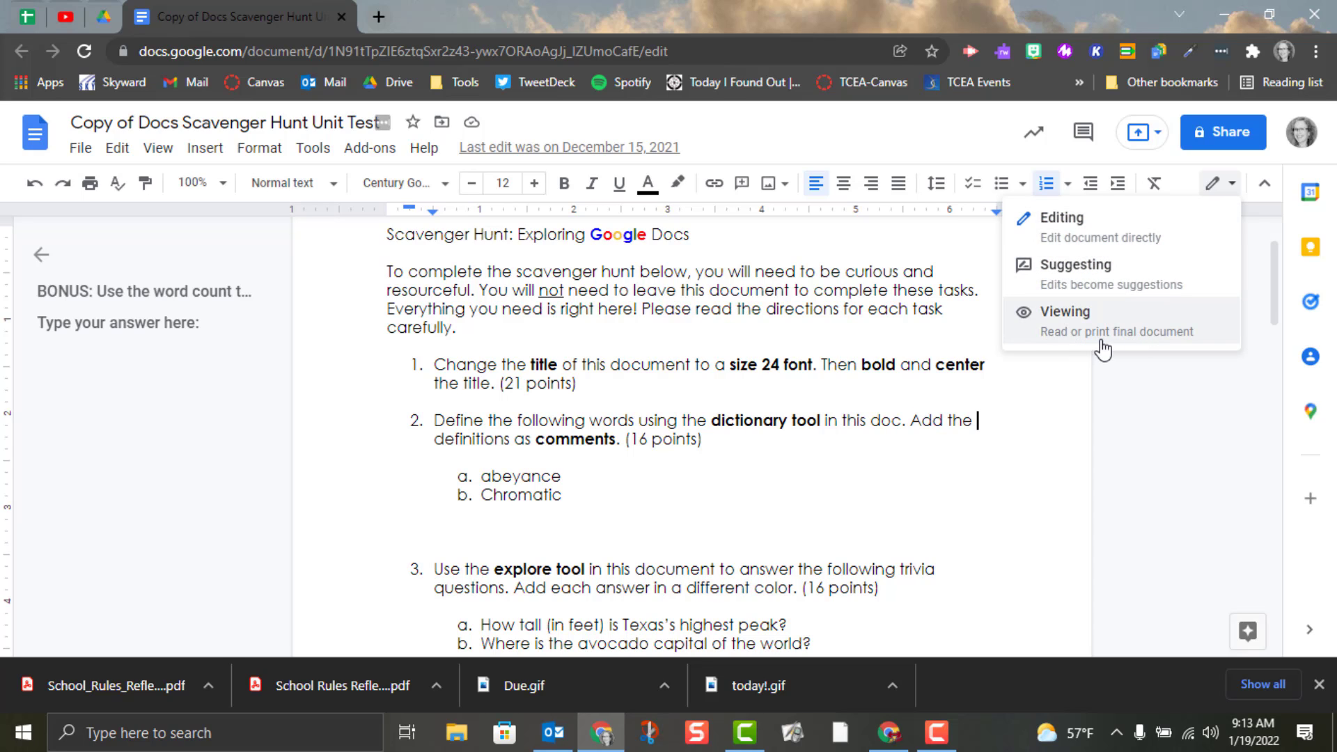
click(1216, 144)
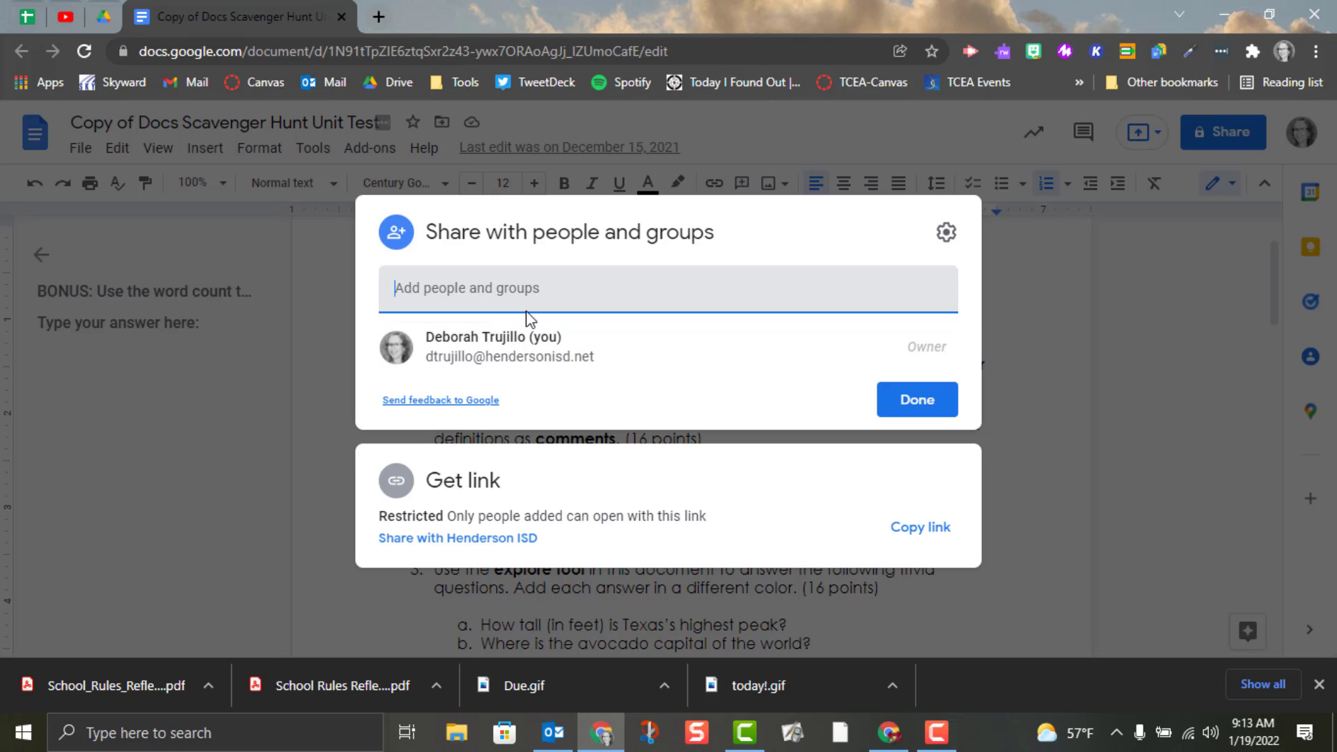
text(instruc)
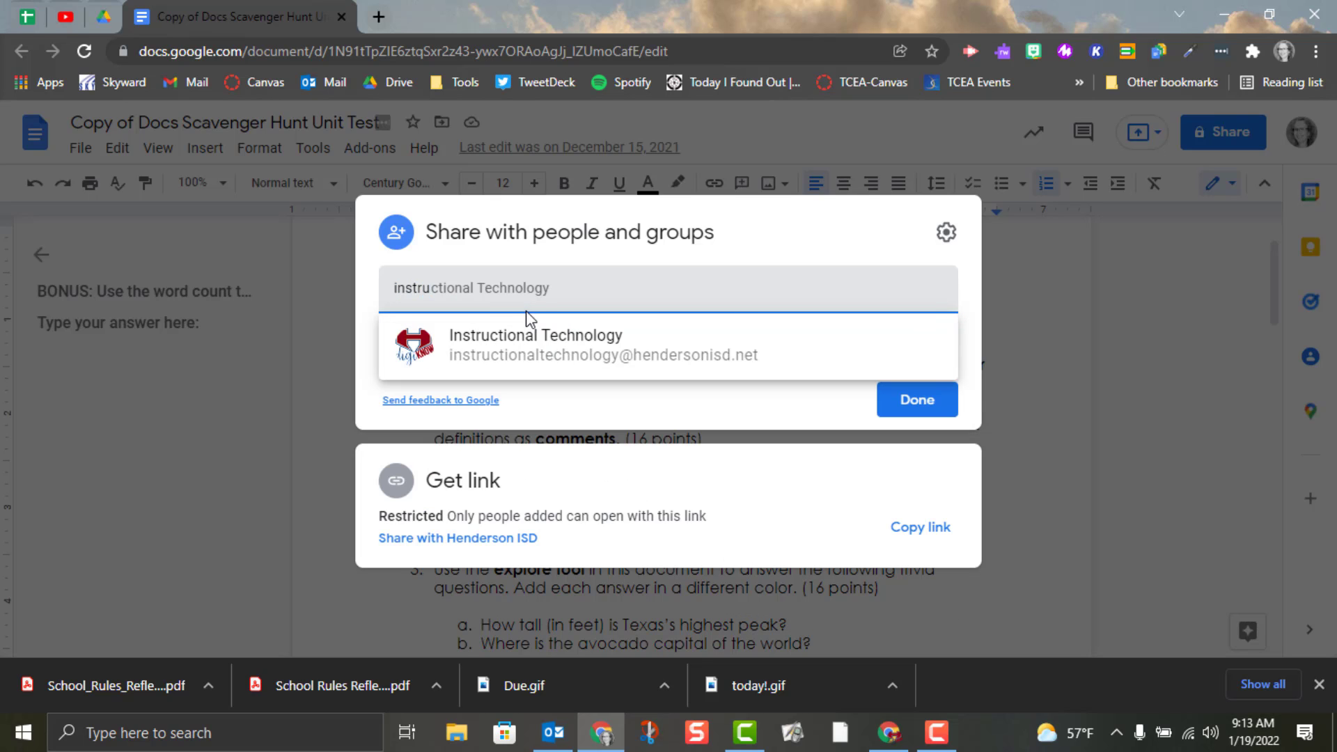
click(512, 376)
click(919, 550)
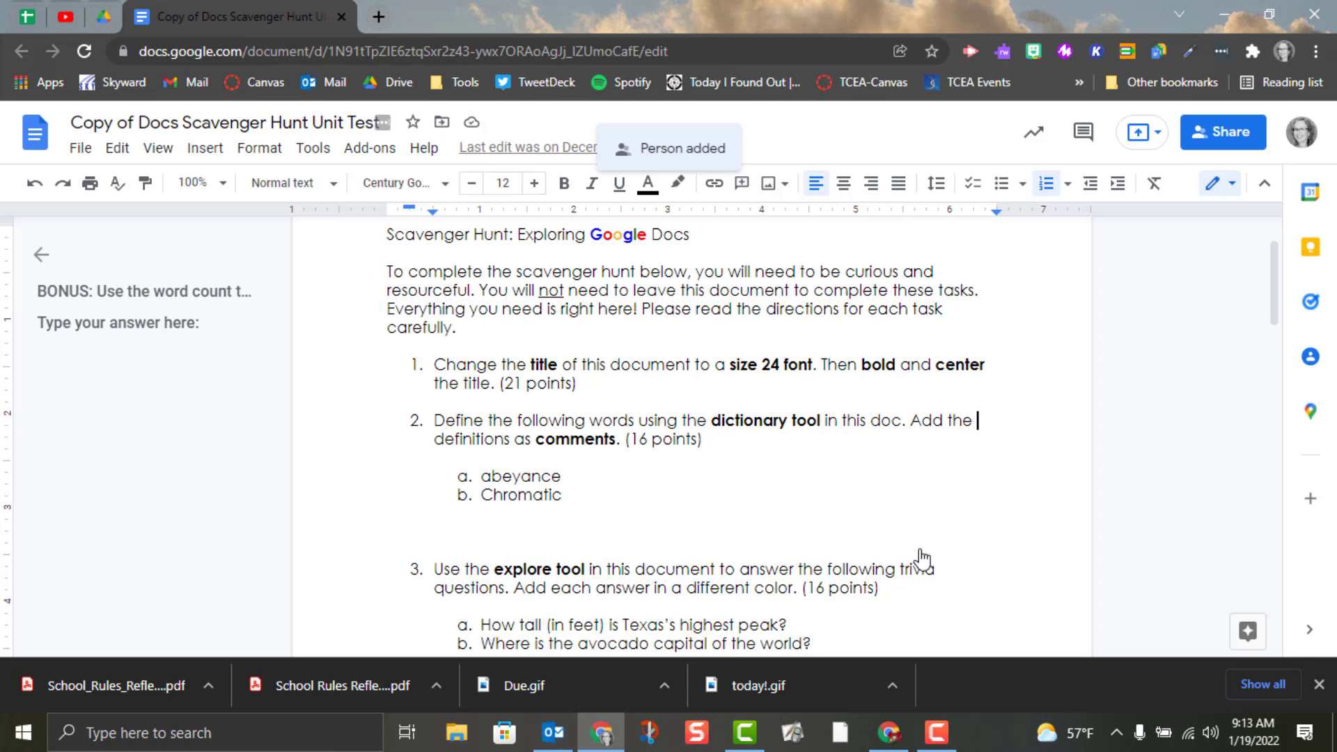
Step: Switch to the Instructional Technology account's Google Drive and open Copy of Docs Scavenger Hunt Unit Test from the files shared with it
click(883, 739)
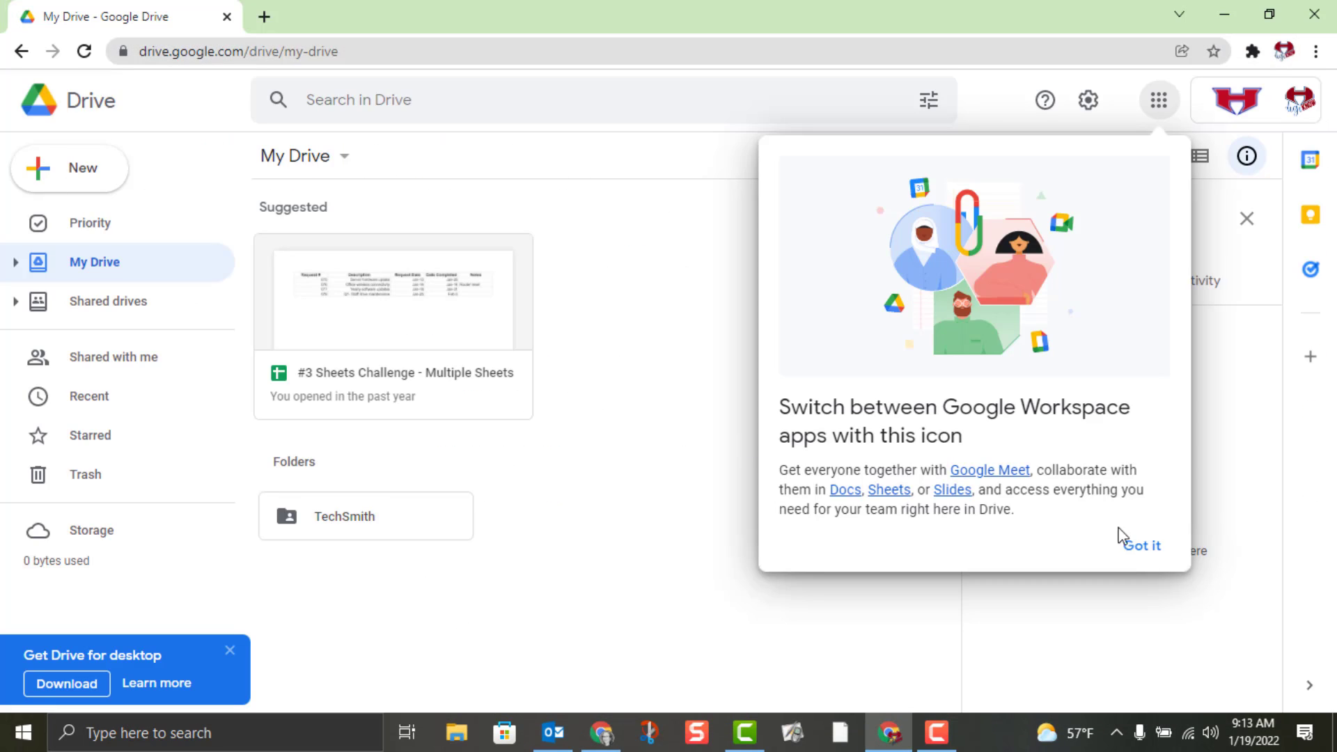
click(1145, 551)
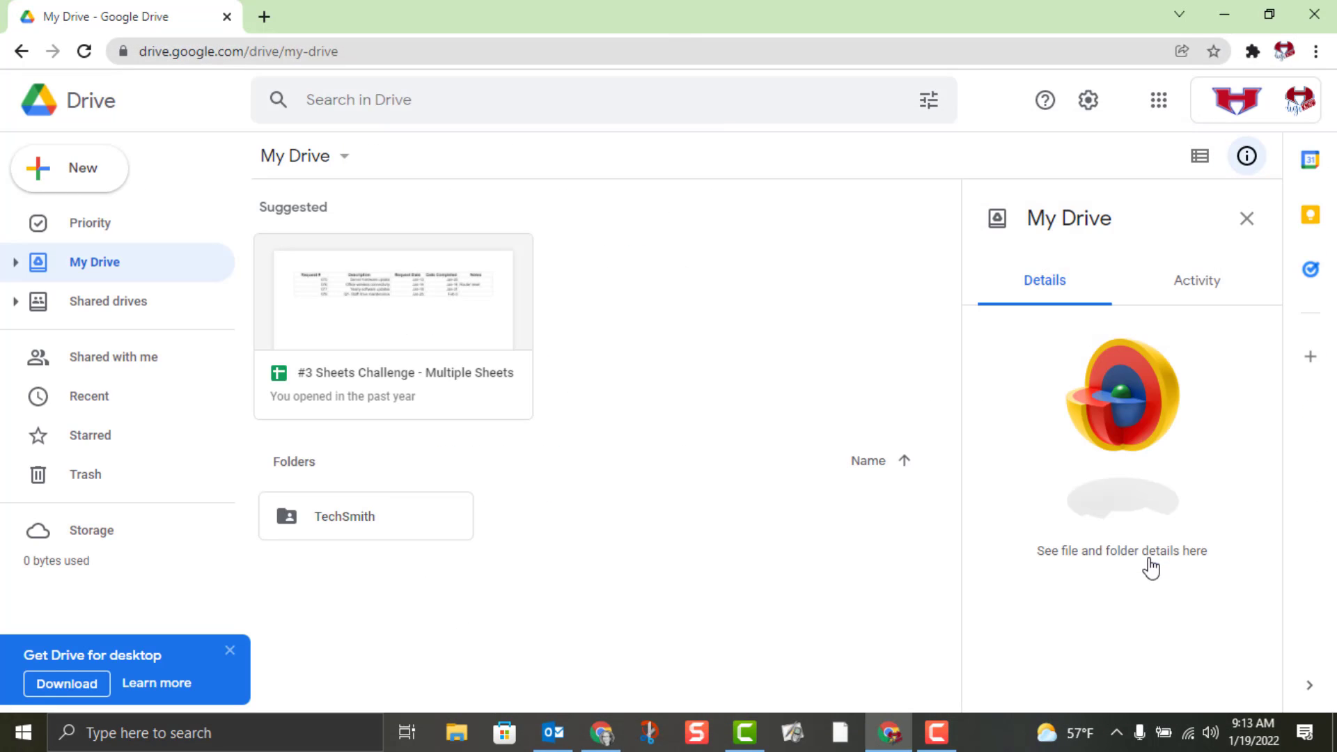
click(96, 364)
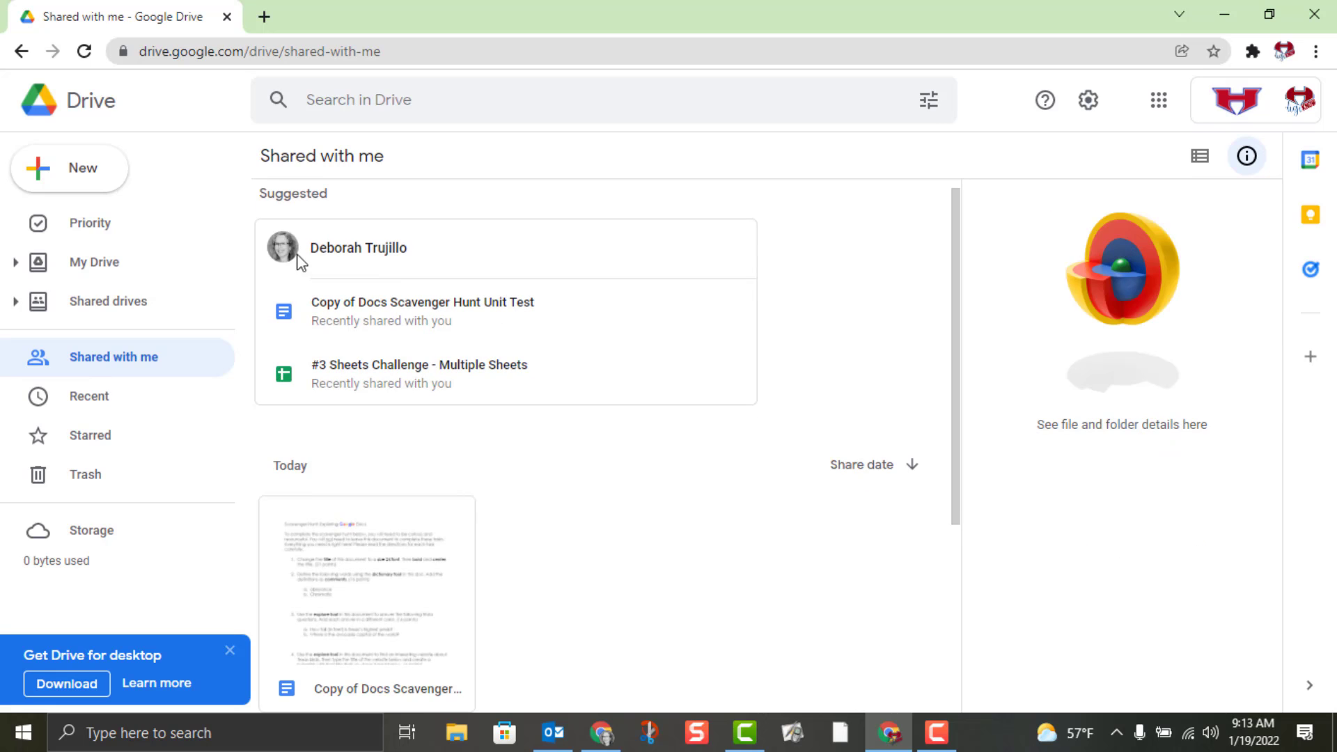
double_click(418, 325)
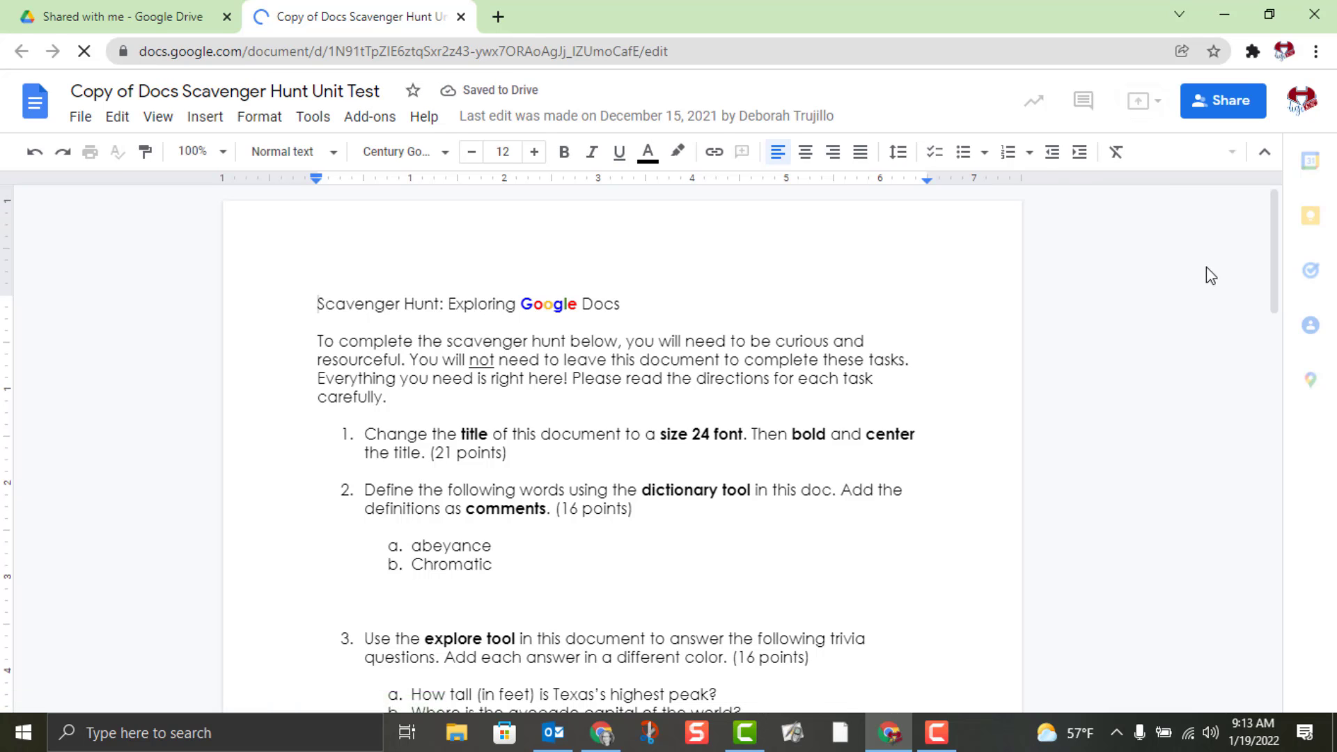
Step: Acknowledge the view history notice and set the shared document to Suggesting mode
click(1231, 153)
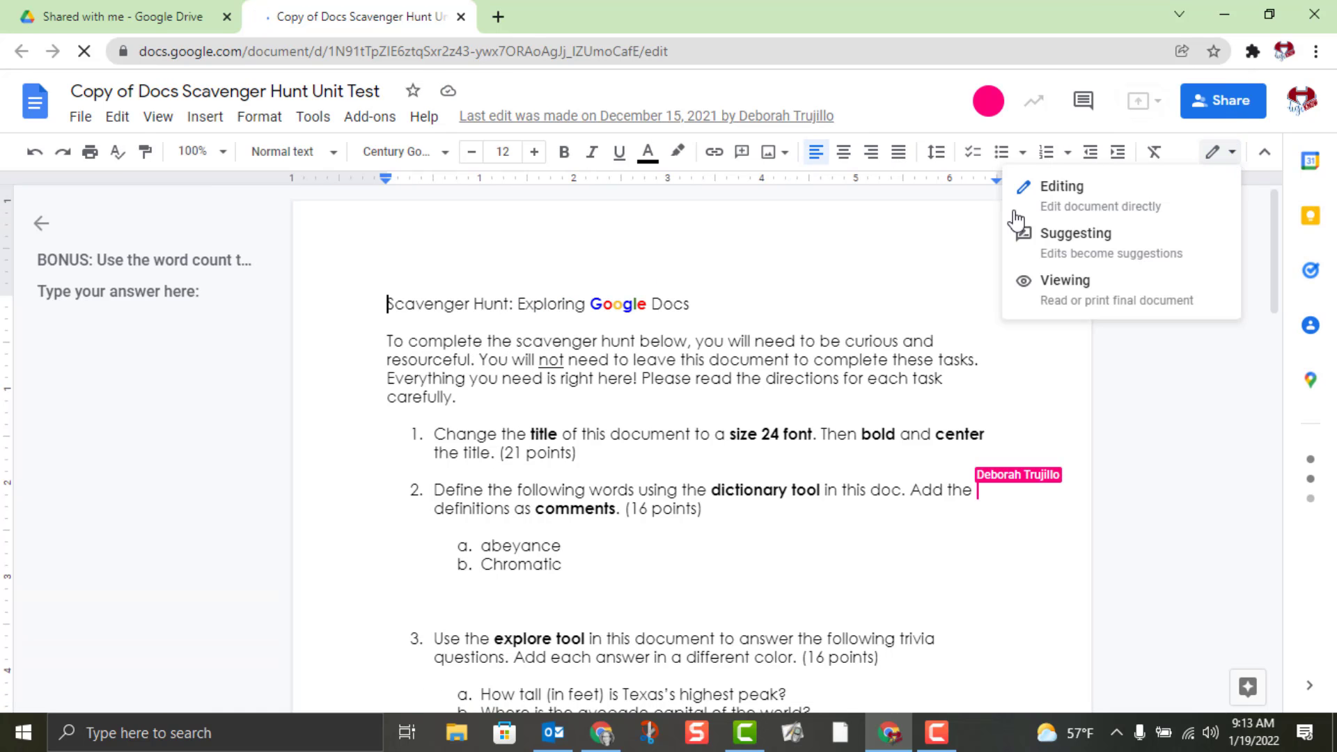
click(1065, 209)
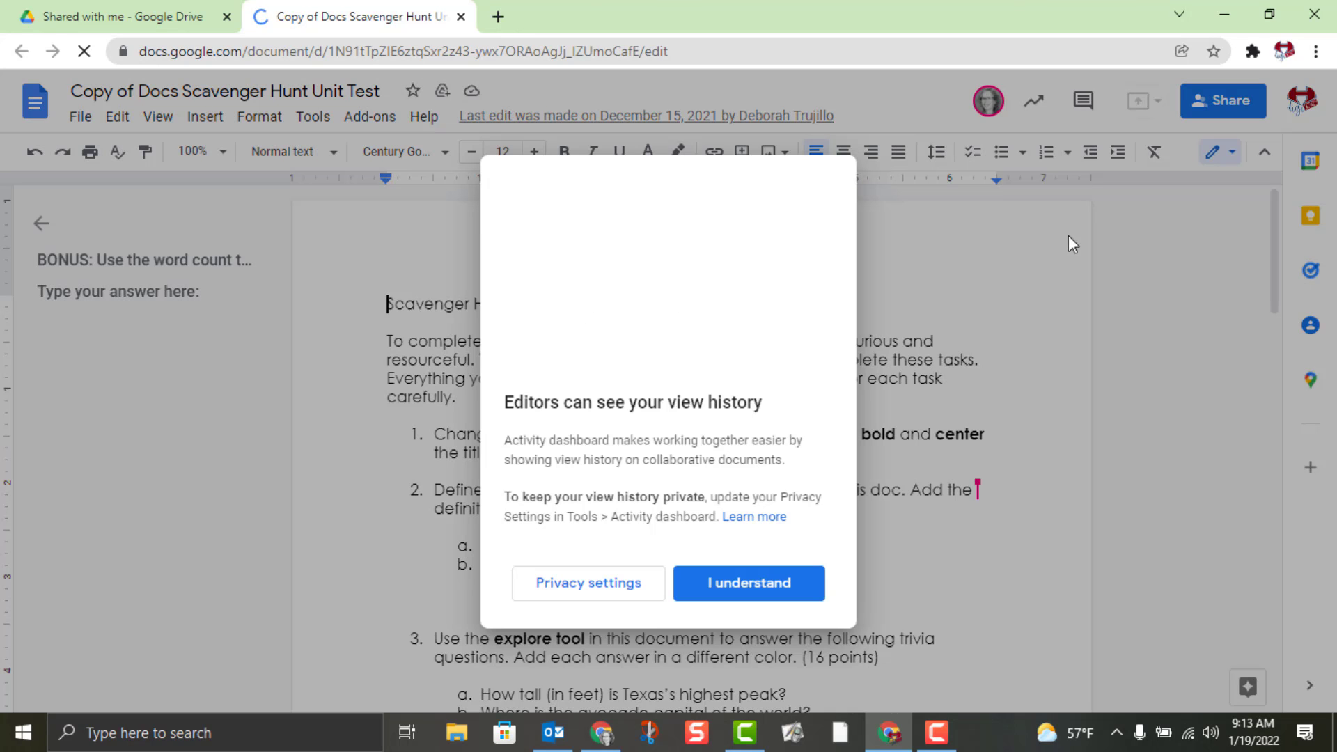
click(702, 582)
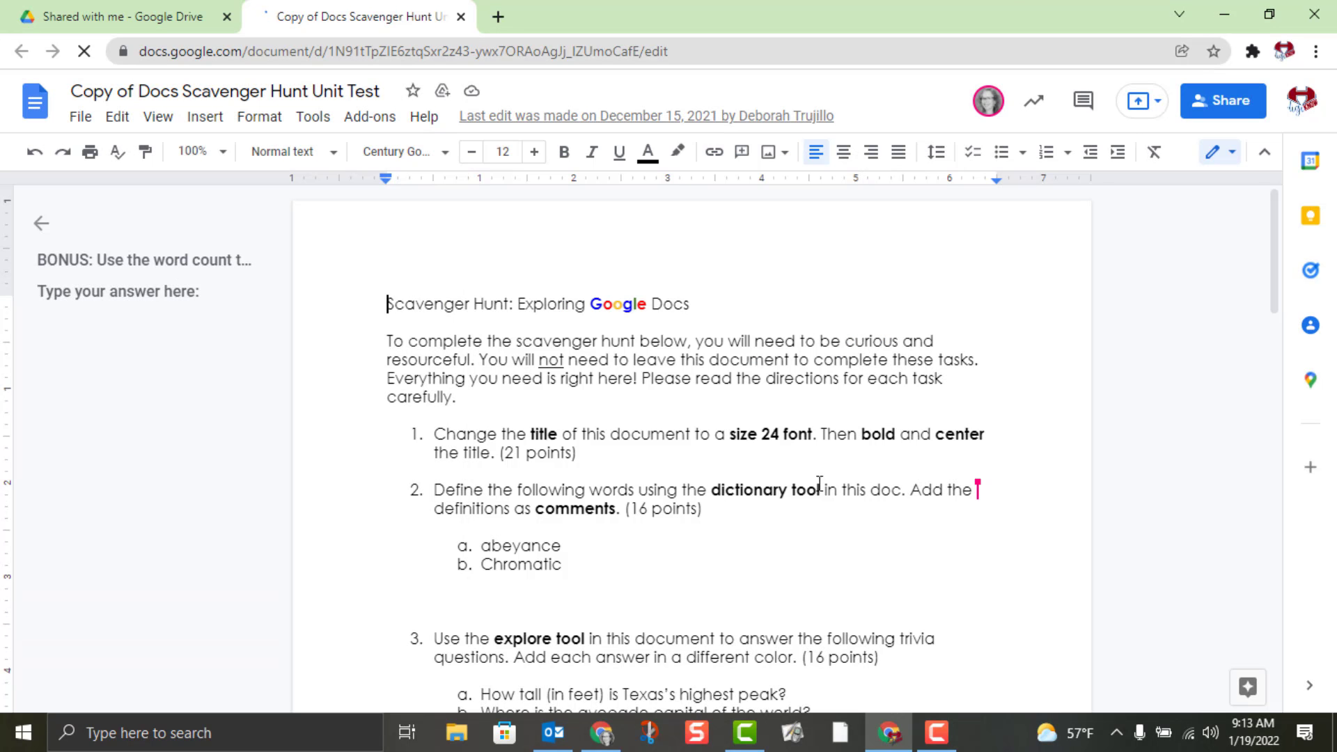
click(1230, 156)
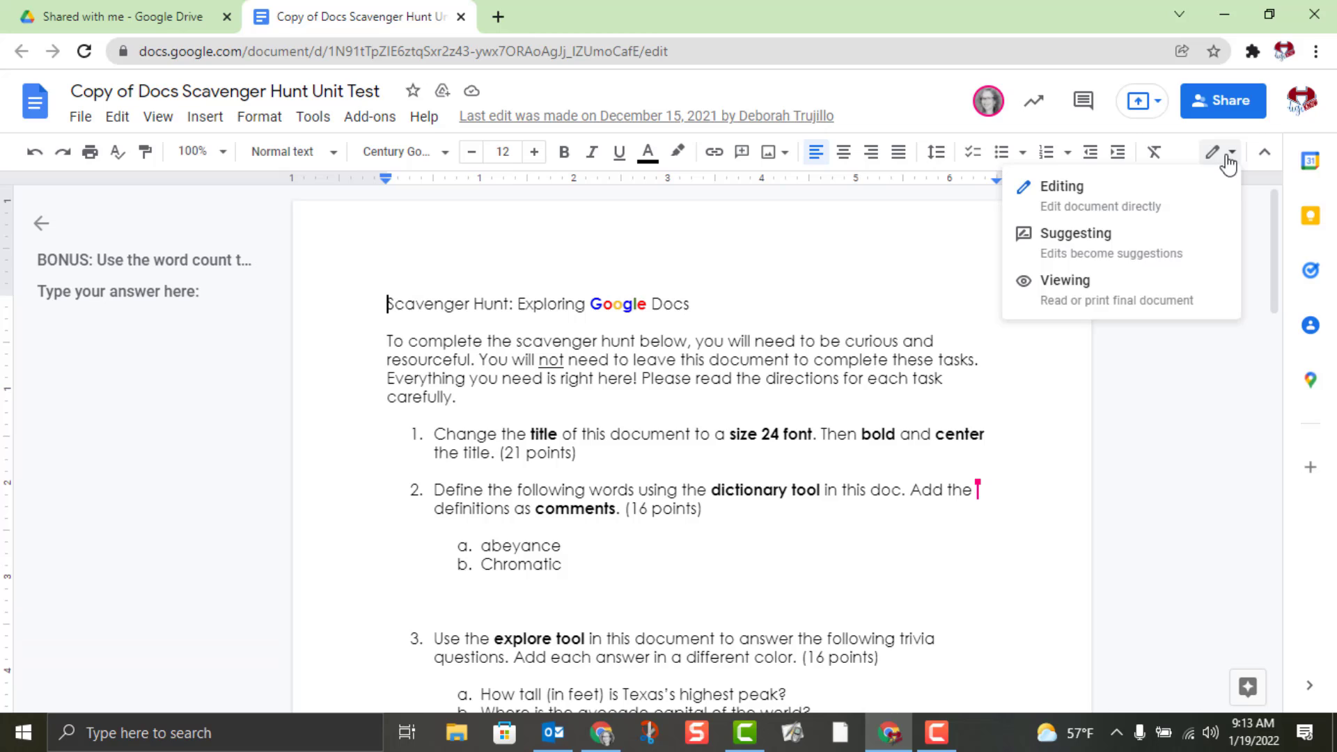
click(1051, 267)
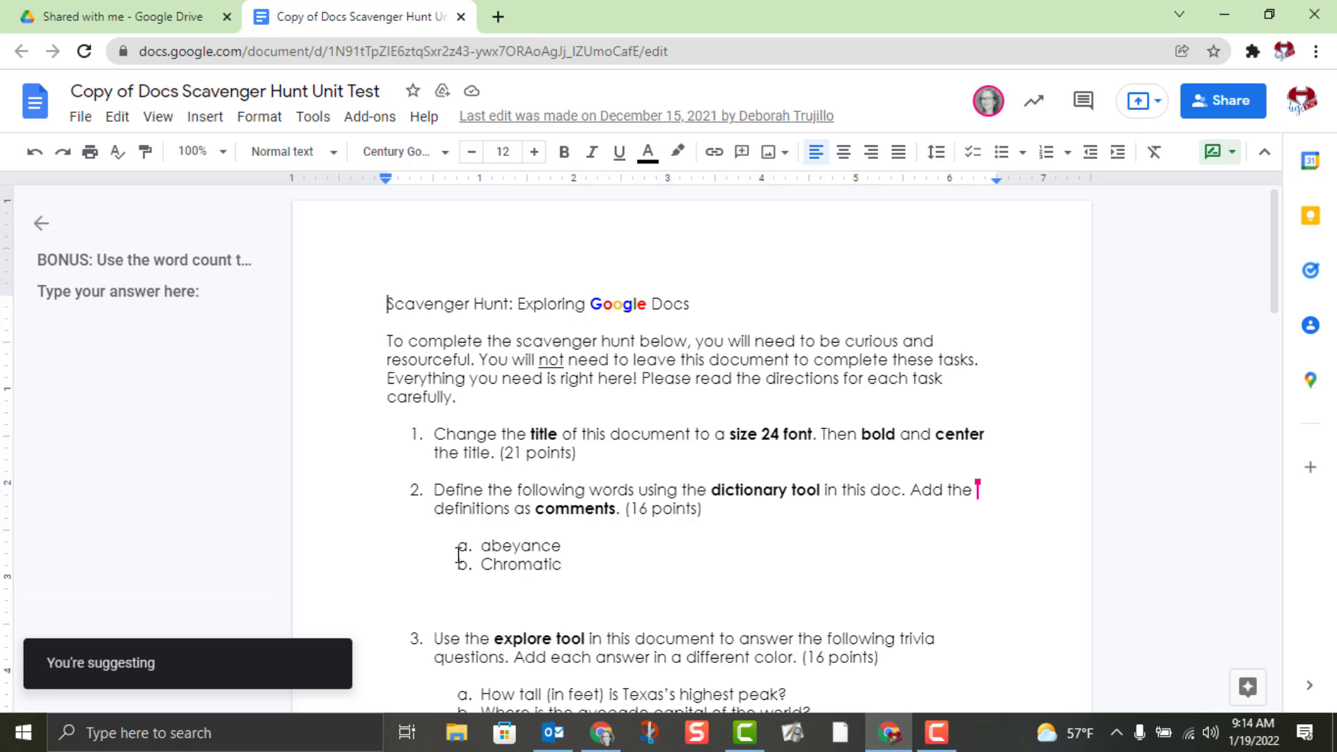
Step: Suggest replacing the word "abeyance" in item 2a with "network"
drag(562, 547, 485, 546)
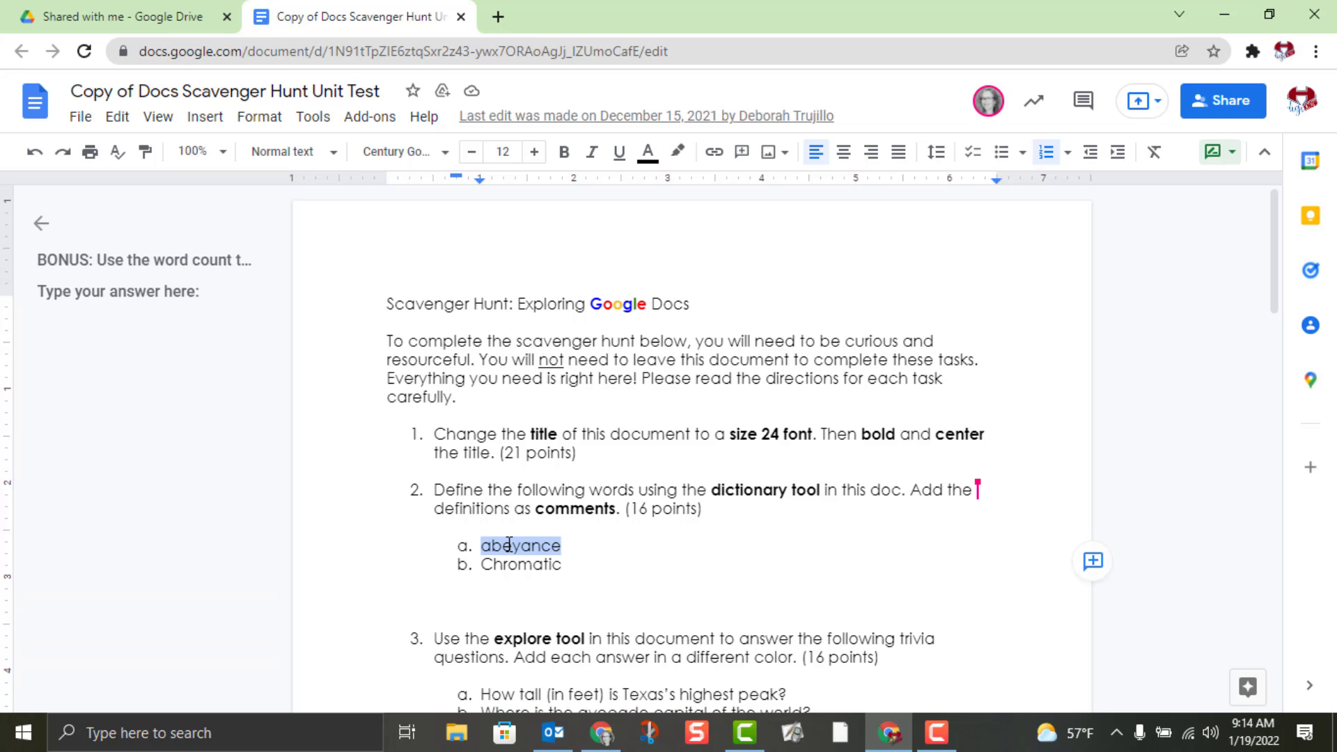
key(BackSpace)
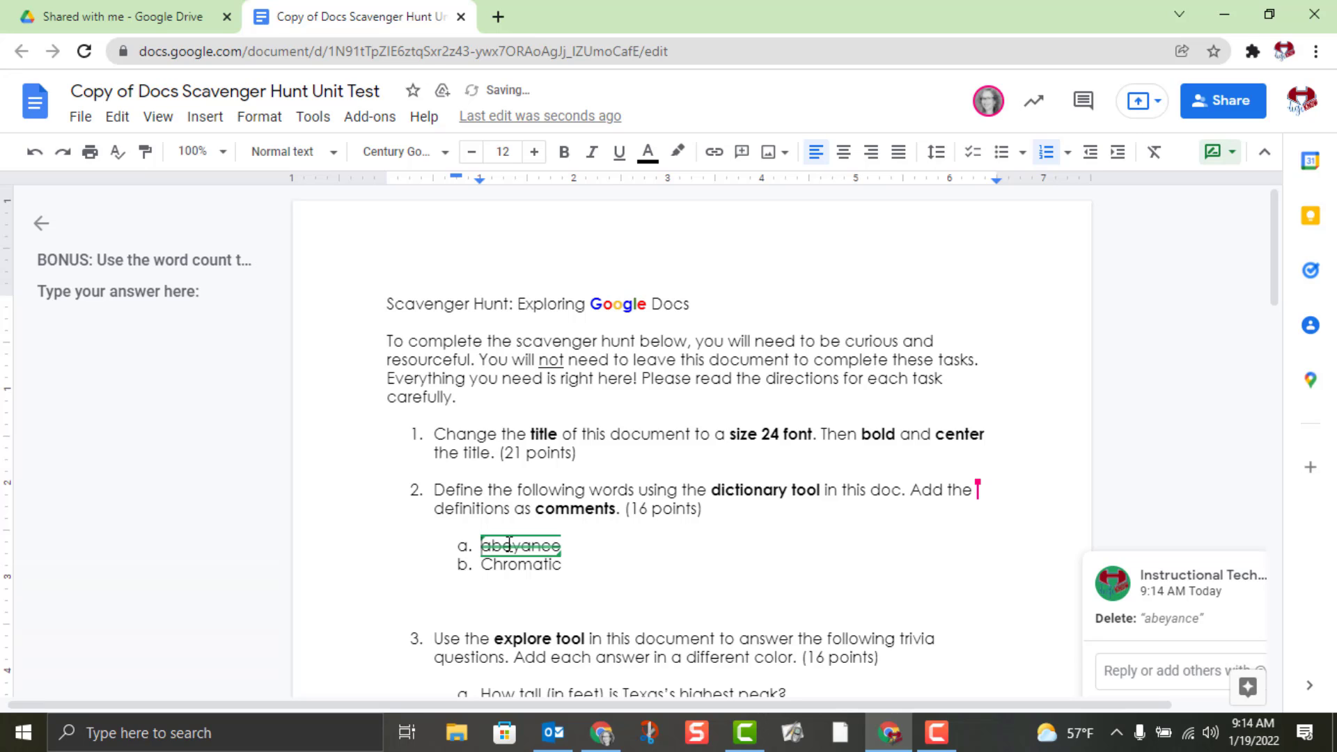
text(net)
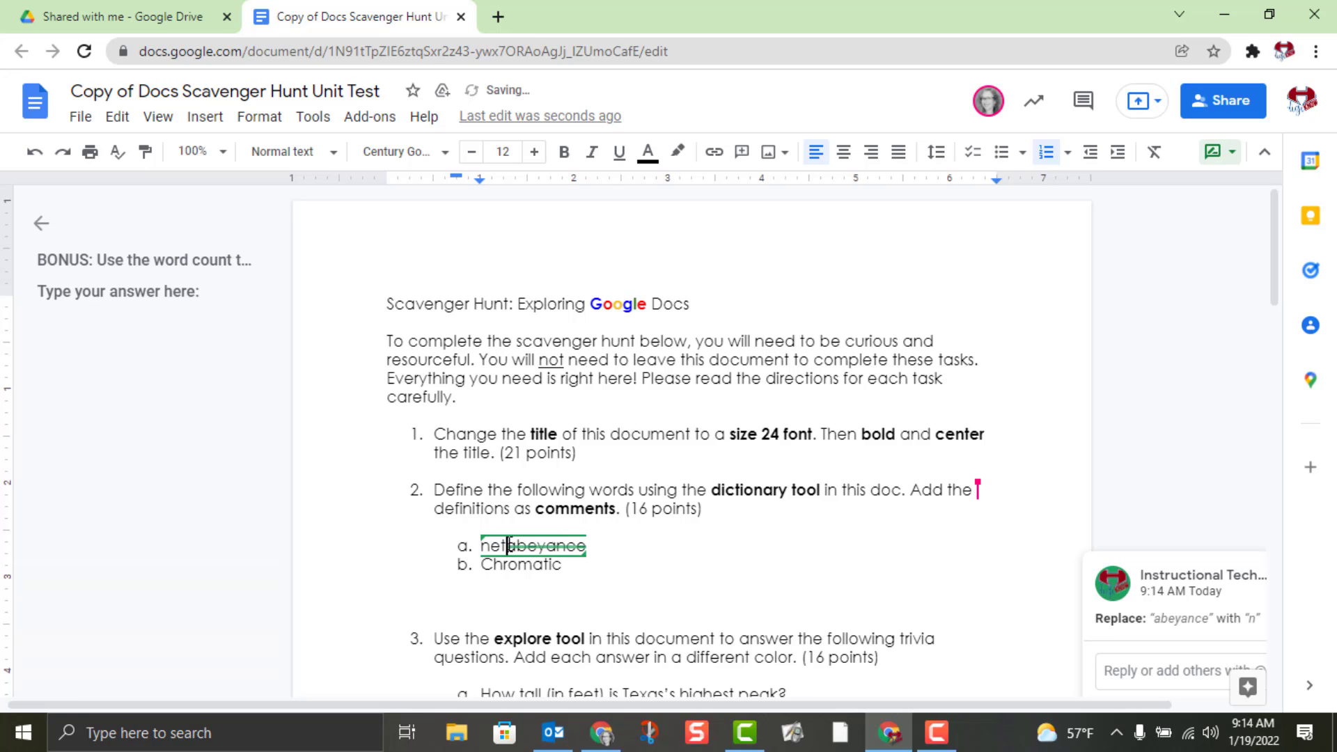
text(work)
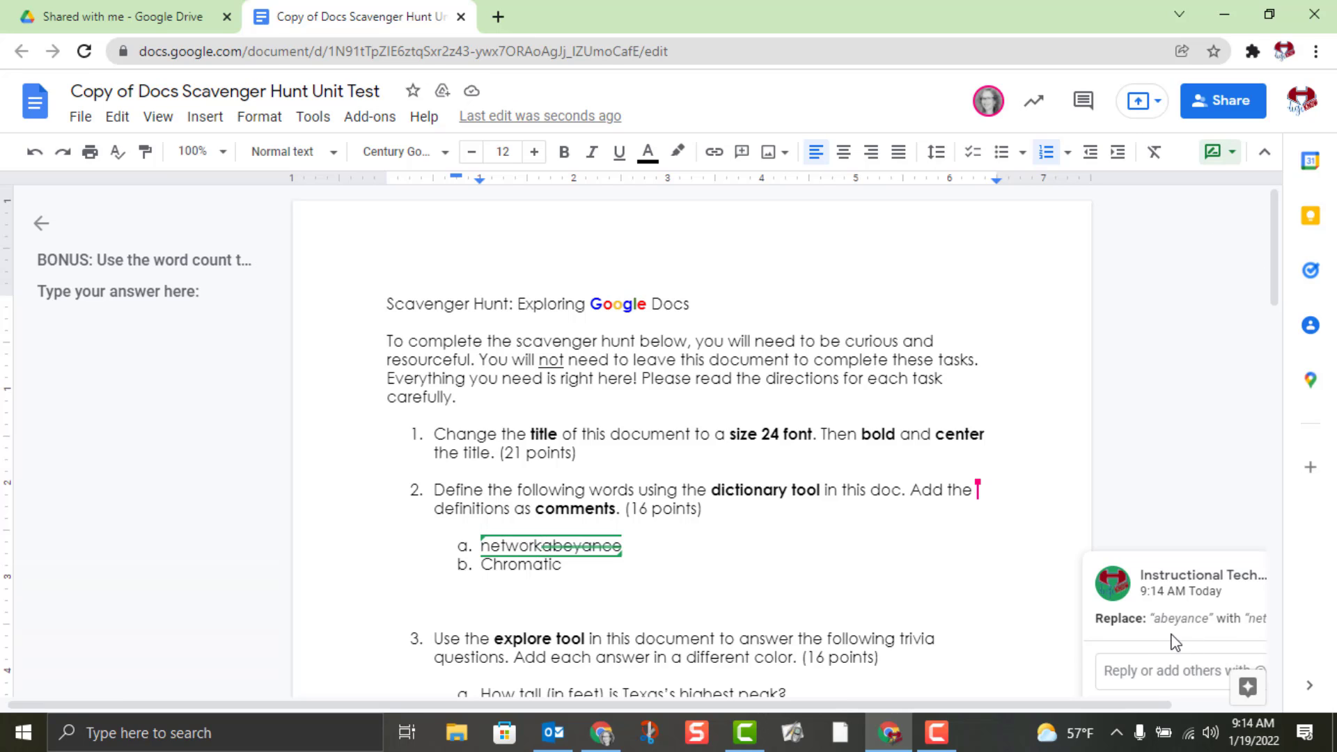
click(637, 570)
Step: Suggest bold formatting for the word "screenshot" in item 8 on the second page
scroll(637, 569, down, 3)
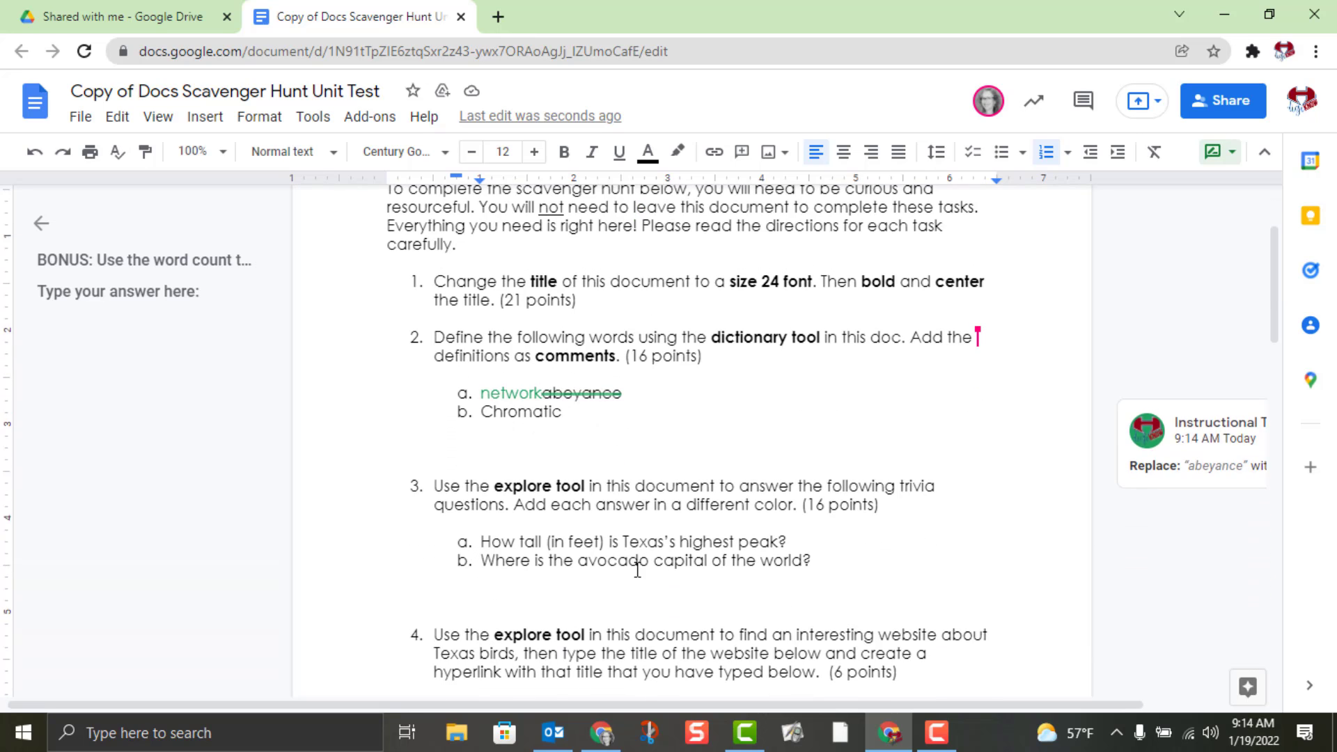
scroll(637, 569, down, 5)
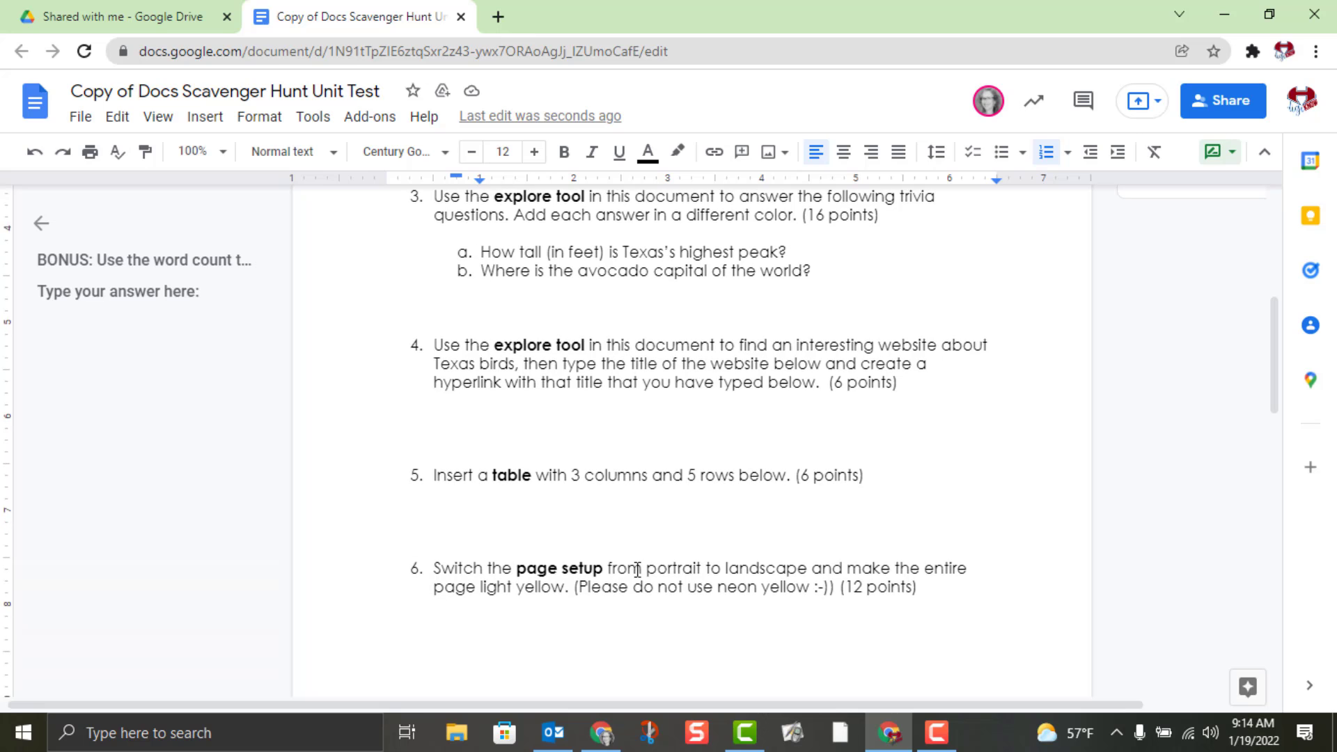
scroll(637, 570, down, 3)
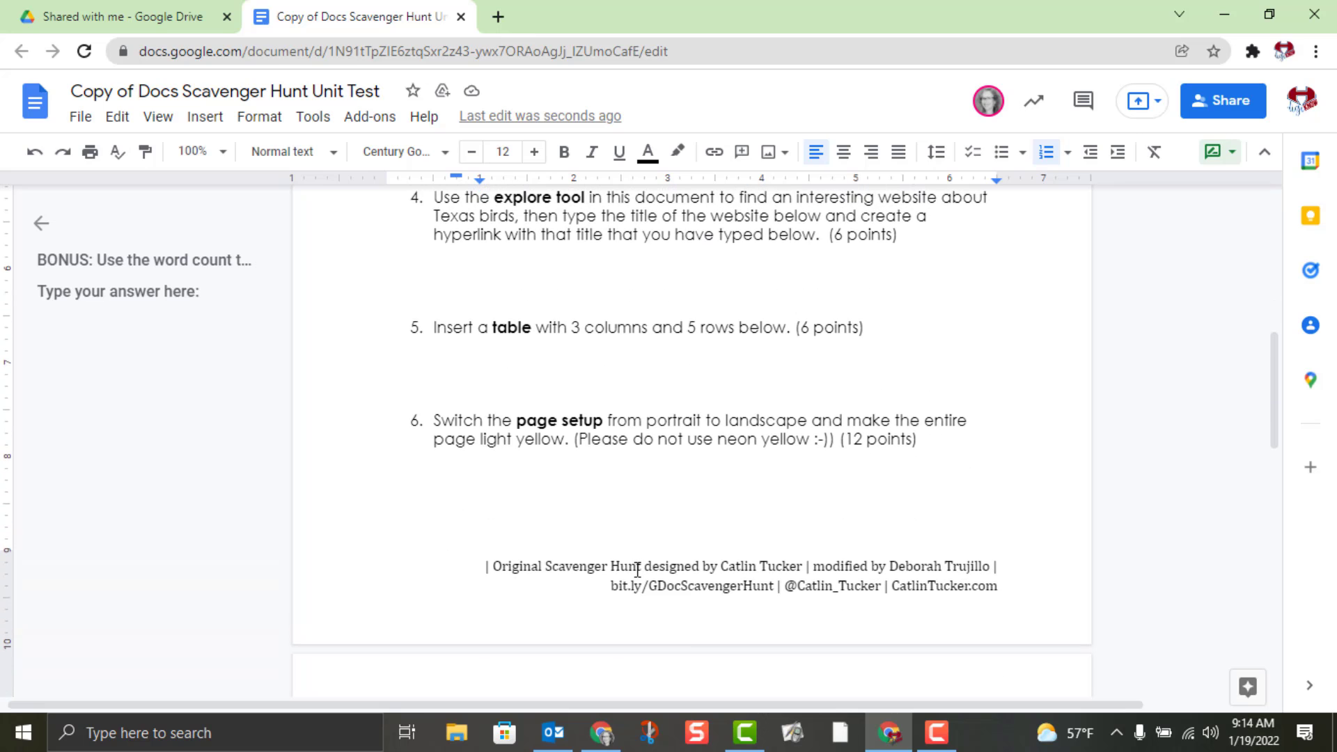
scroll(637, 570, up, 1)
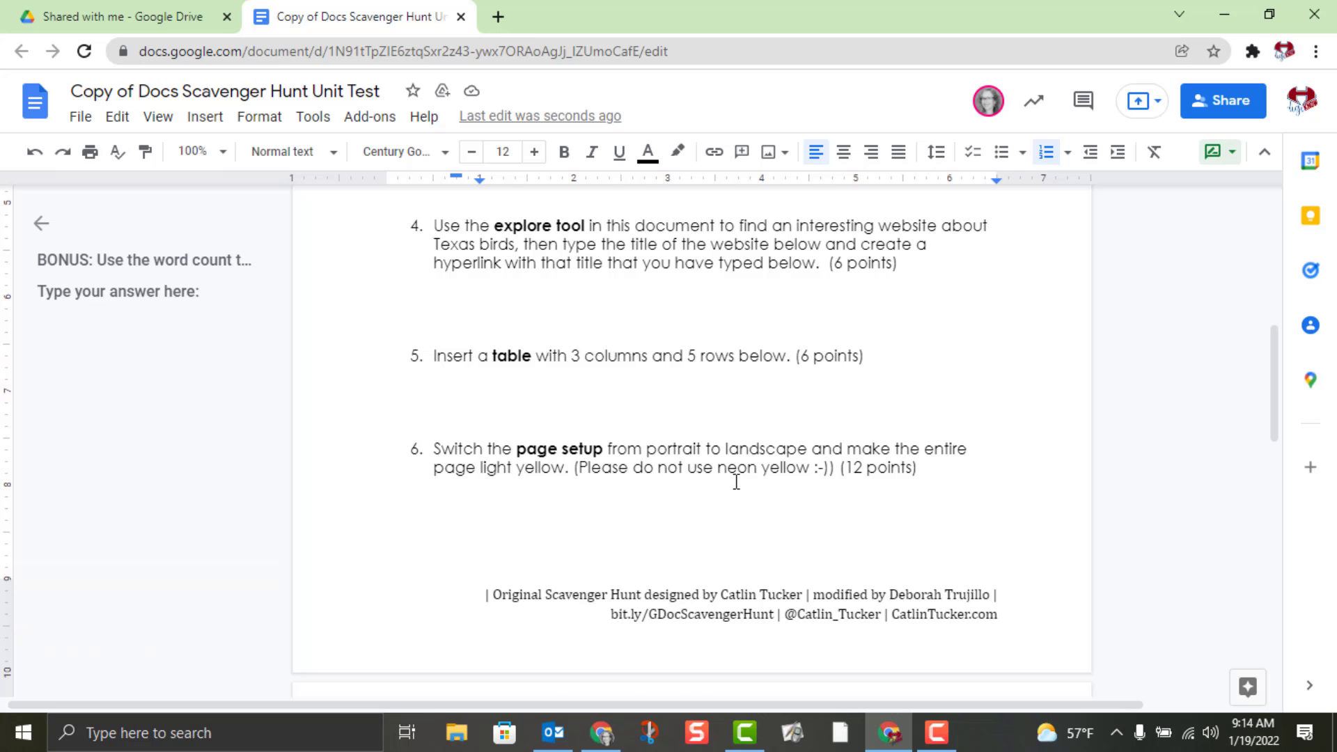
scroll(736, 482, down, 3)
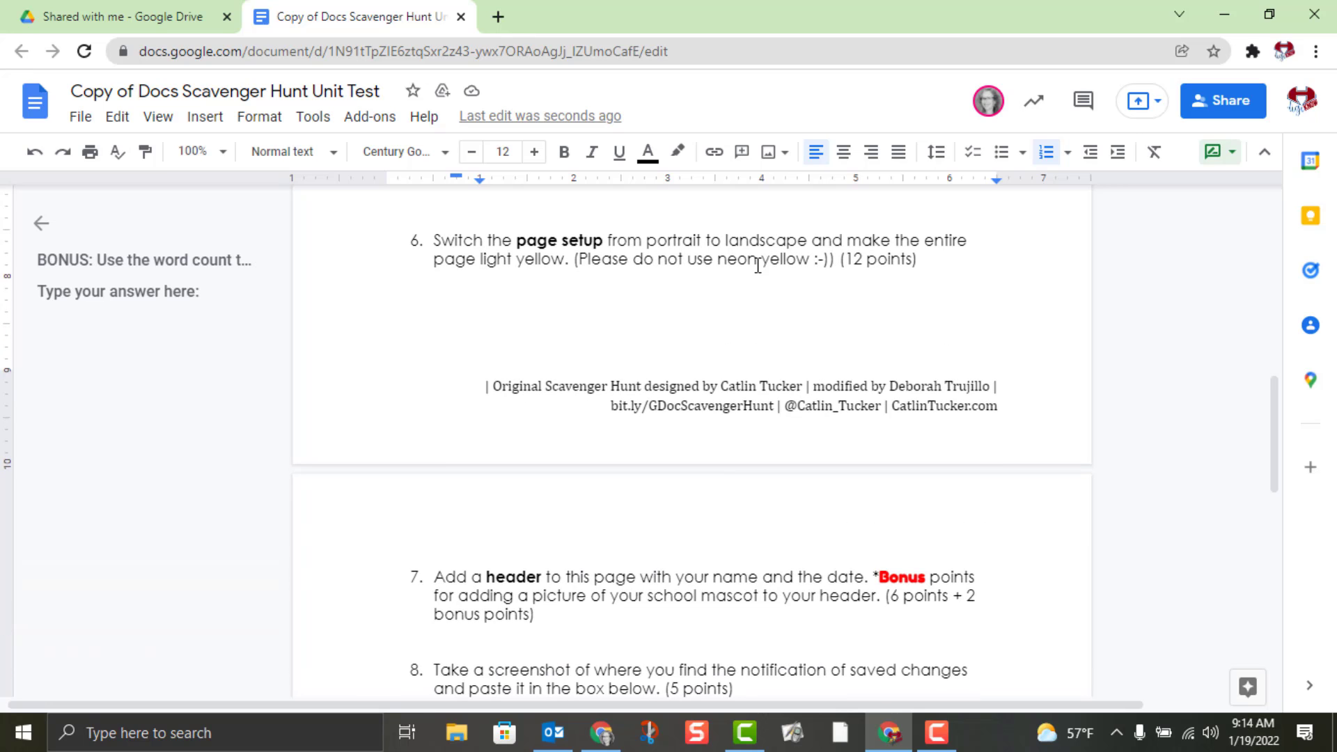
scroll(758, 267, down, 2)
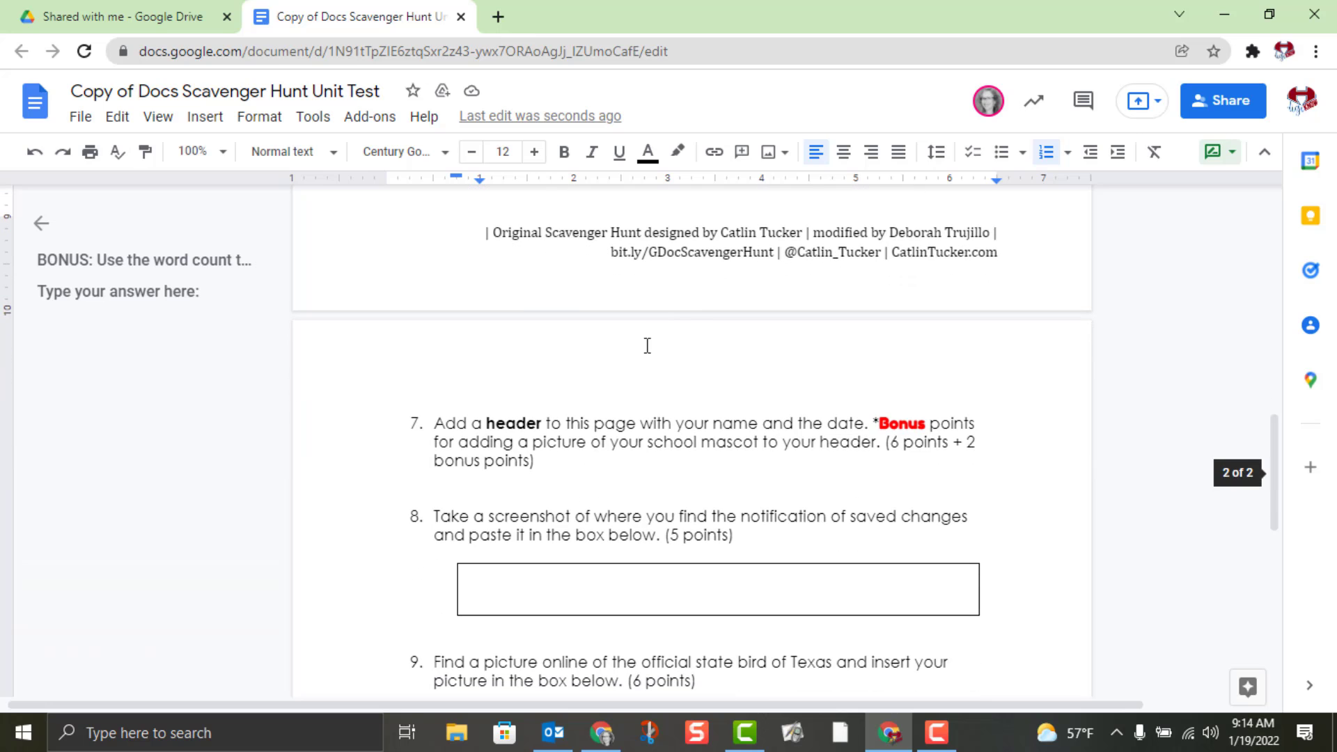
scroll(573, 496, down, 2)
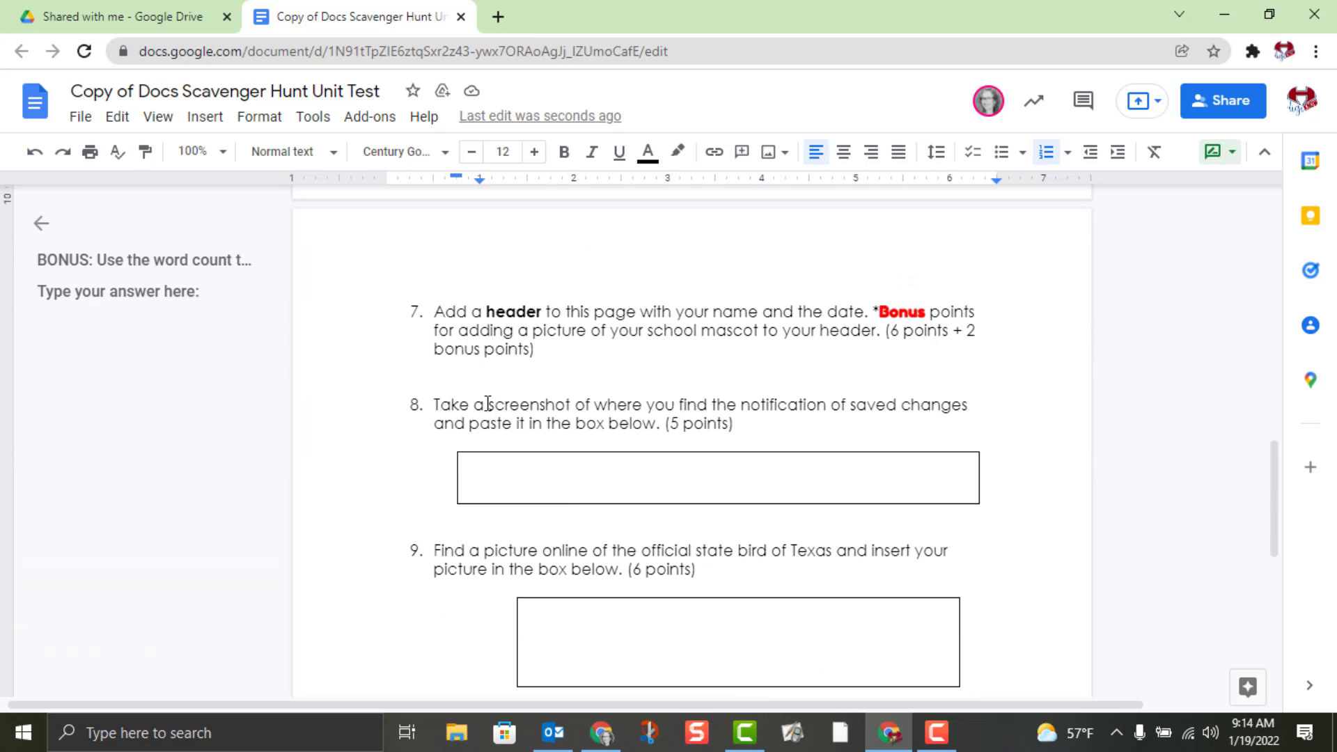
drag(489, 404, 574, 404)
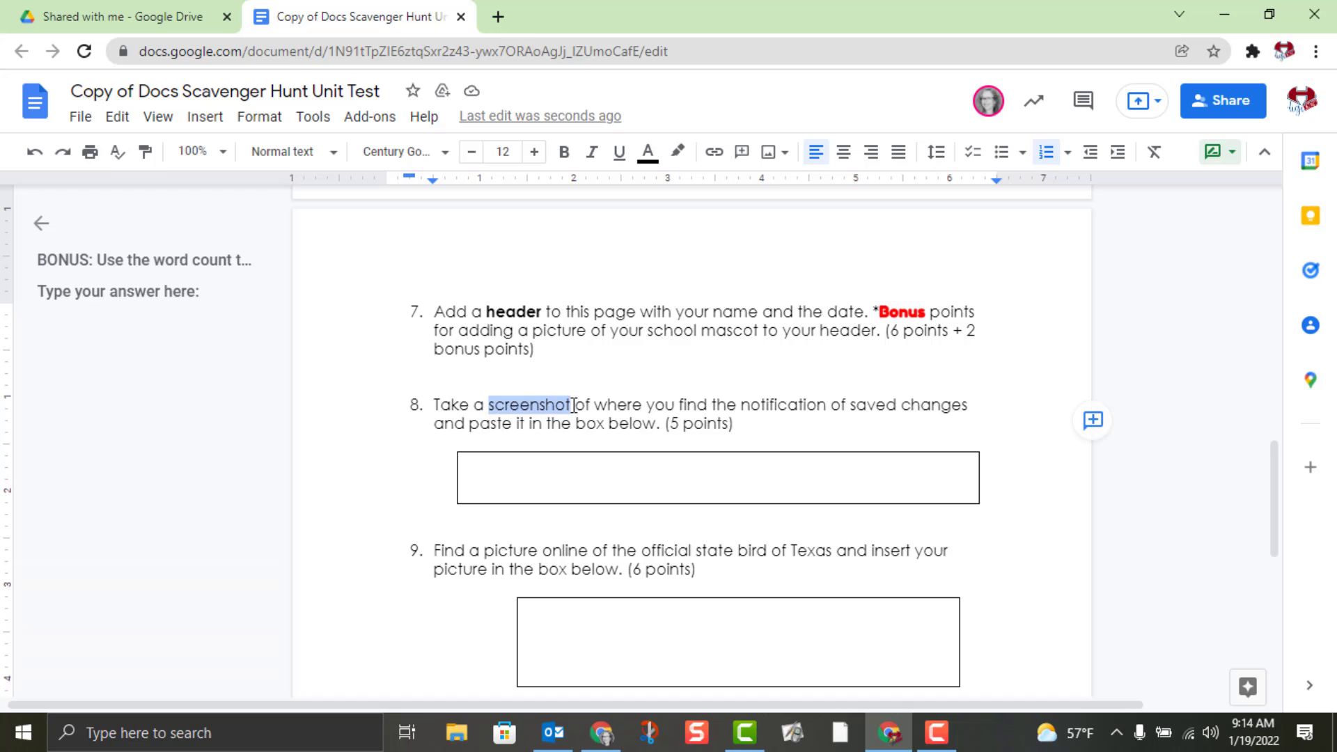
click(564, 152)
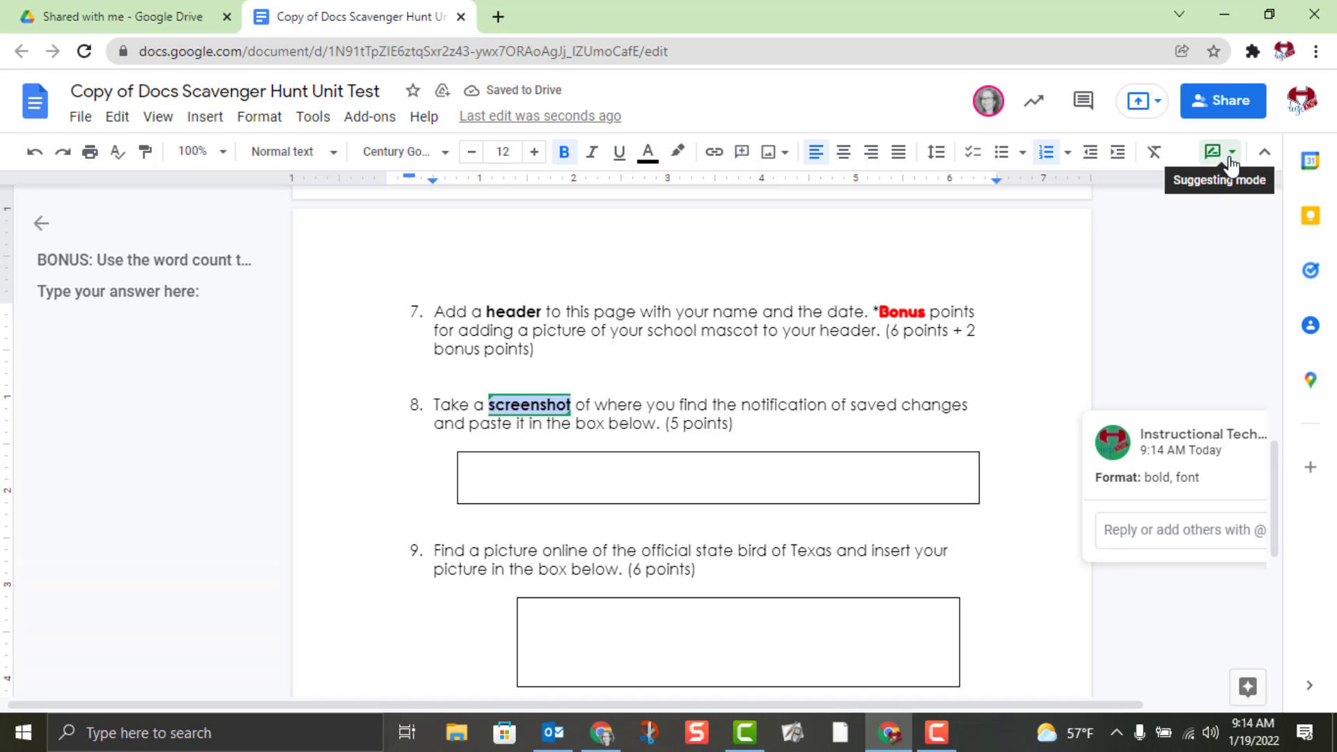
Step: Suggest inserting a 1 before the 5 in item 8's score so it reads 15 points
click(676, 421)
drag(676, 421, 665, 422)
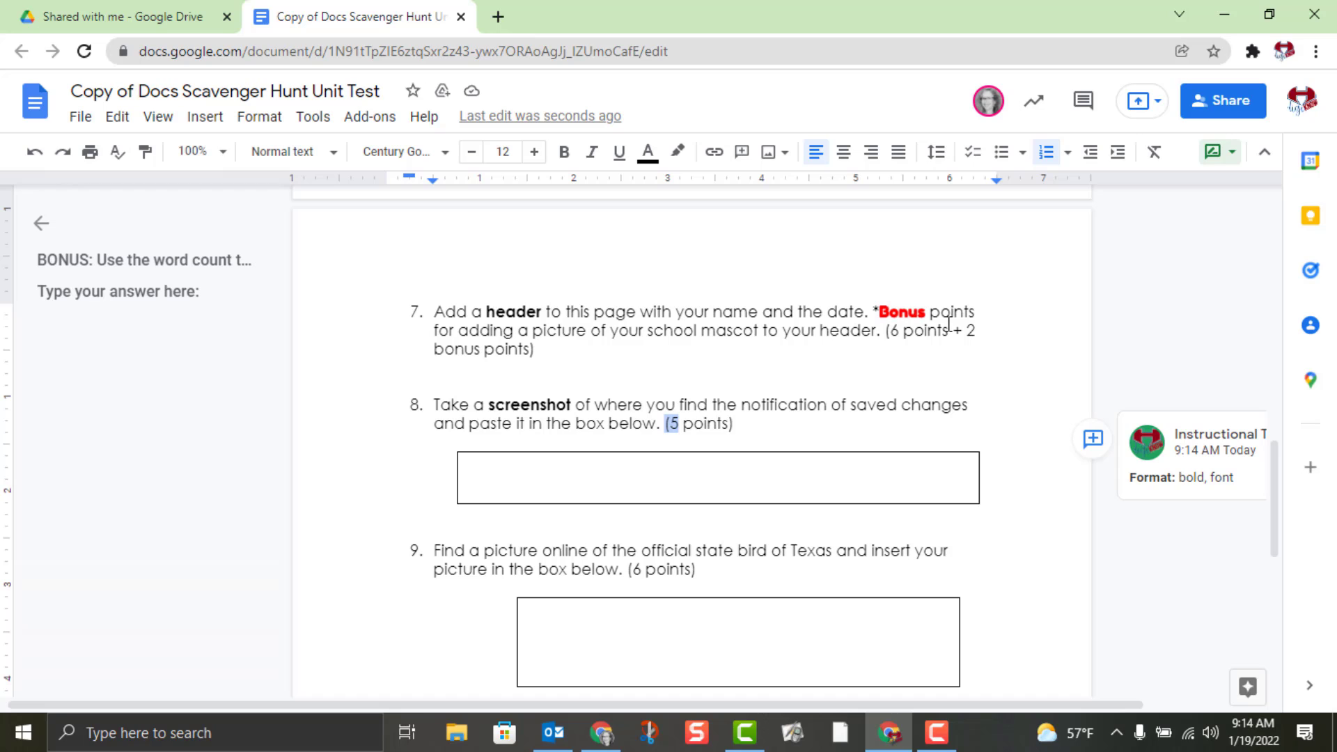
key(Right)
text(1)
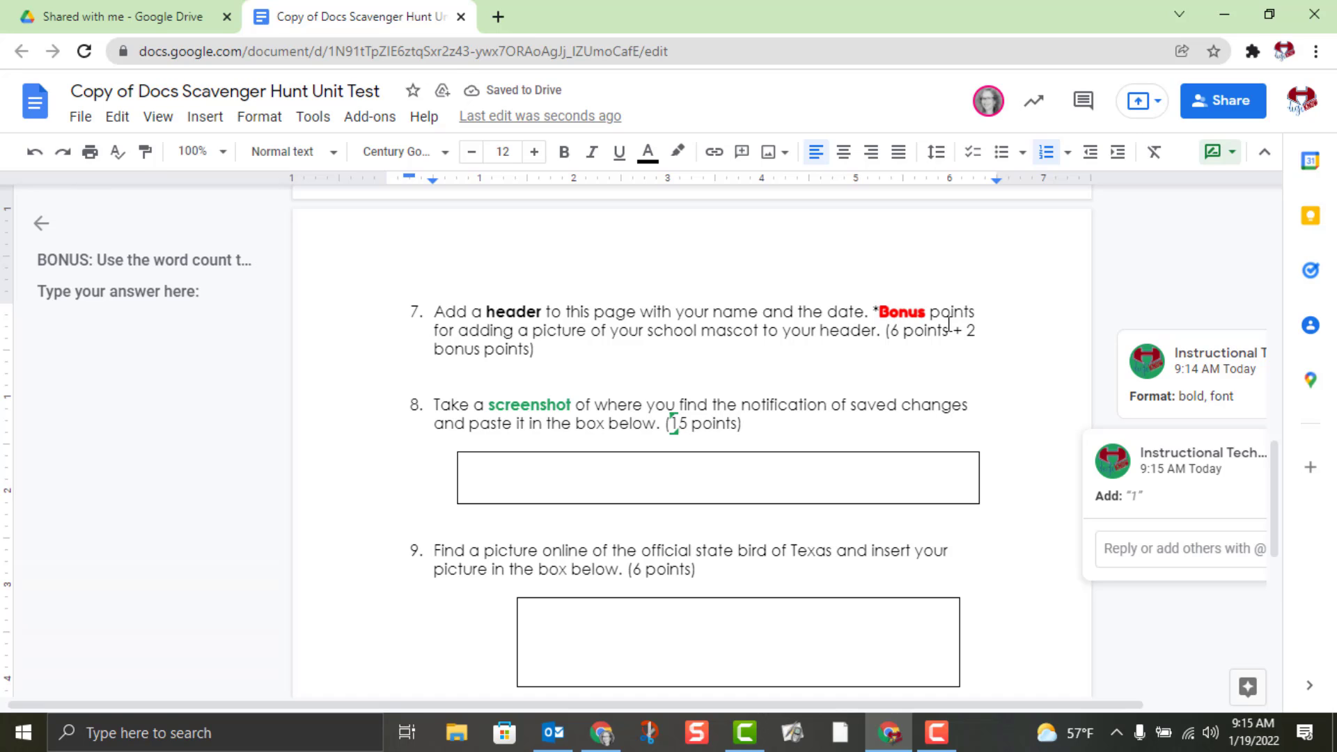
Step: Switch to the document owner's browser window and accept the suggestion replacing "abeyance" with "network"
click(596, 745)
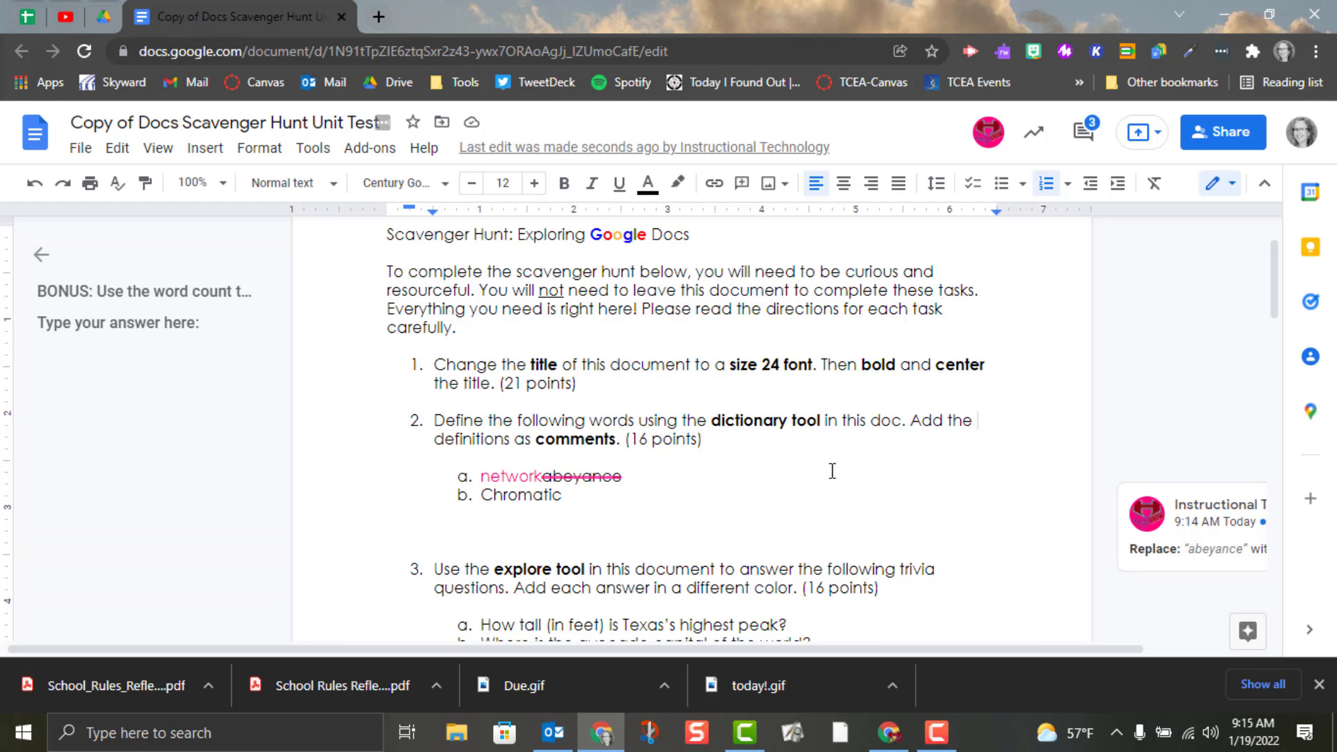
scroll(832, 471, down, 3)
scroll(984, 471, right, 2)
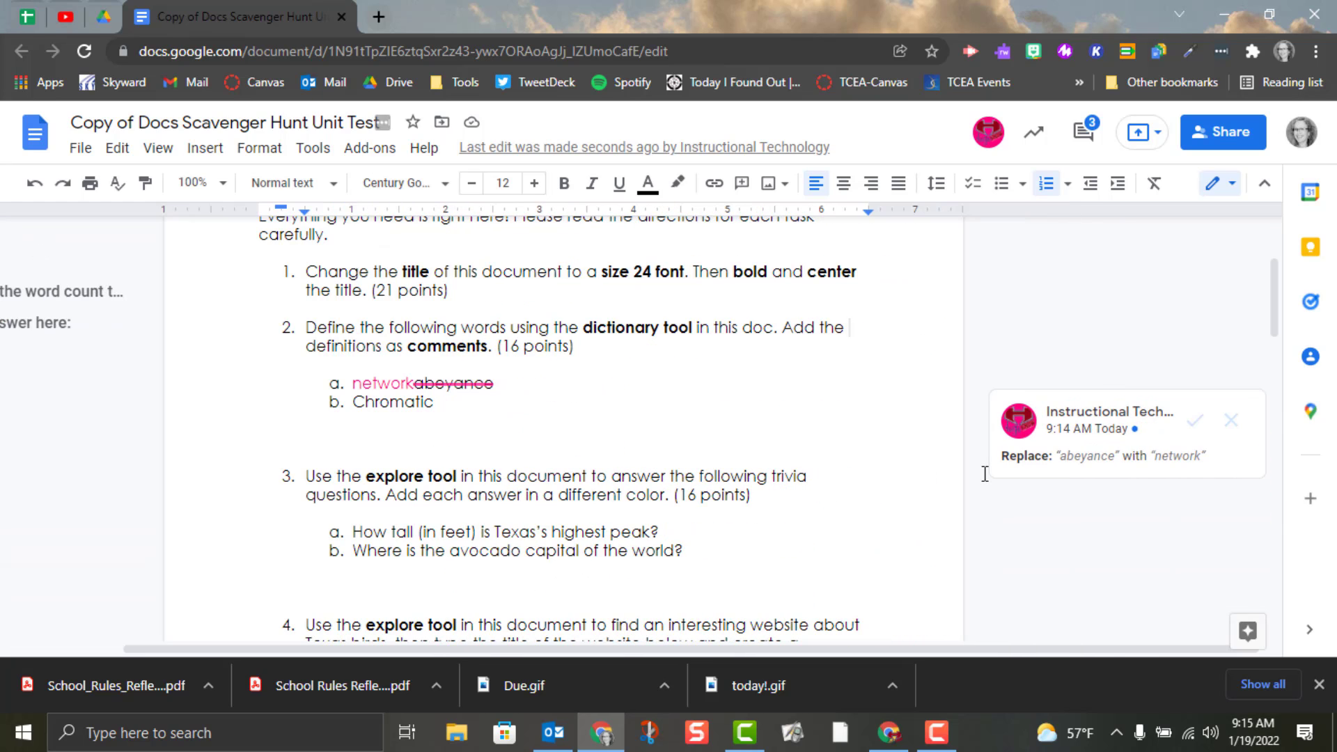
click(1197, 422)
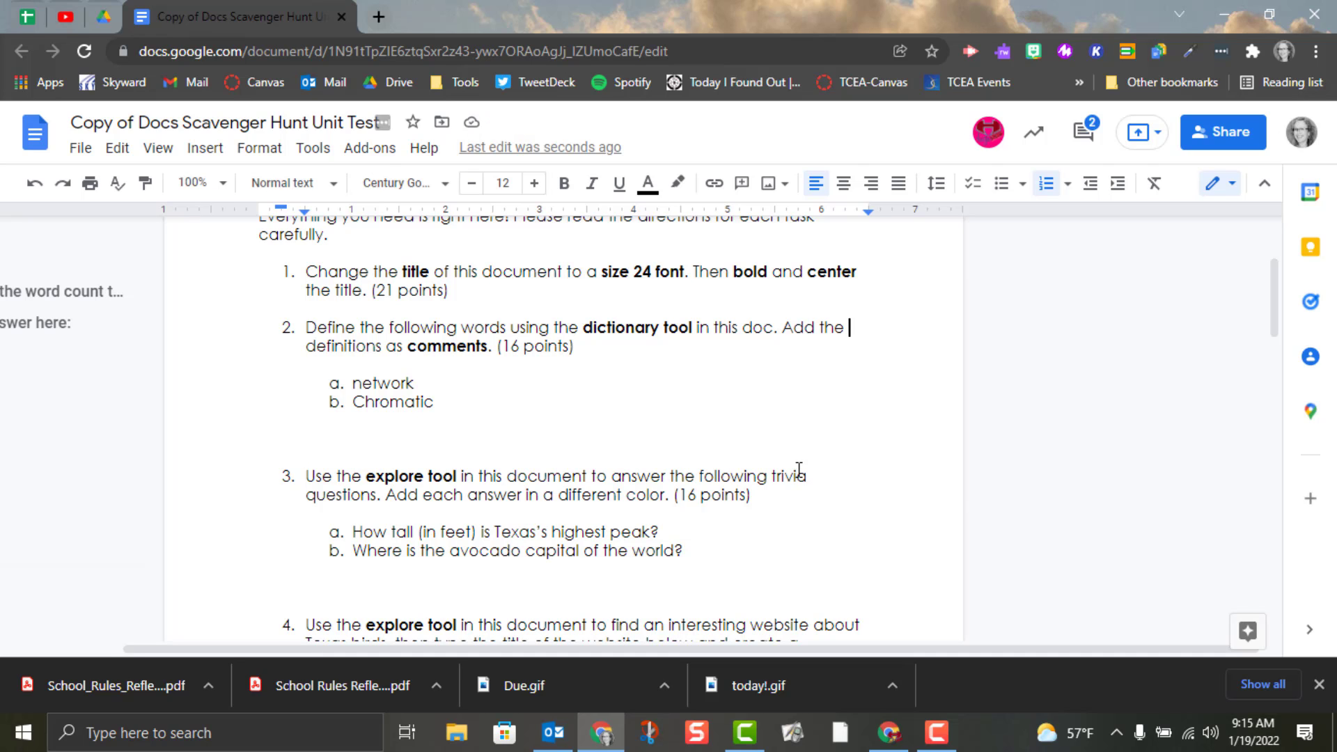
Step: Accept the bold formatting suggestion on "screenshot" in item 8 and reject the suggested "1" in its score
scroll(799, 470, down, 5)
scroll(799, 470, down, 10)
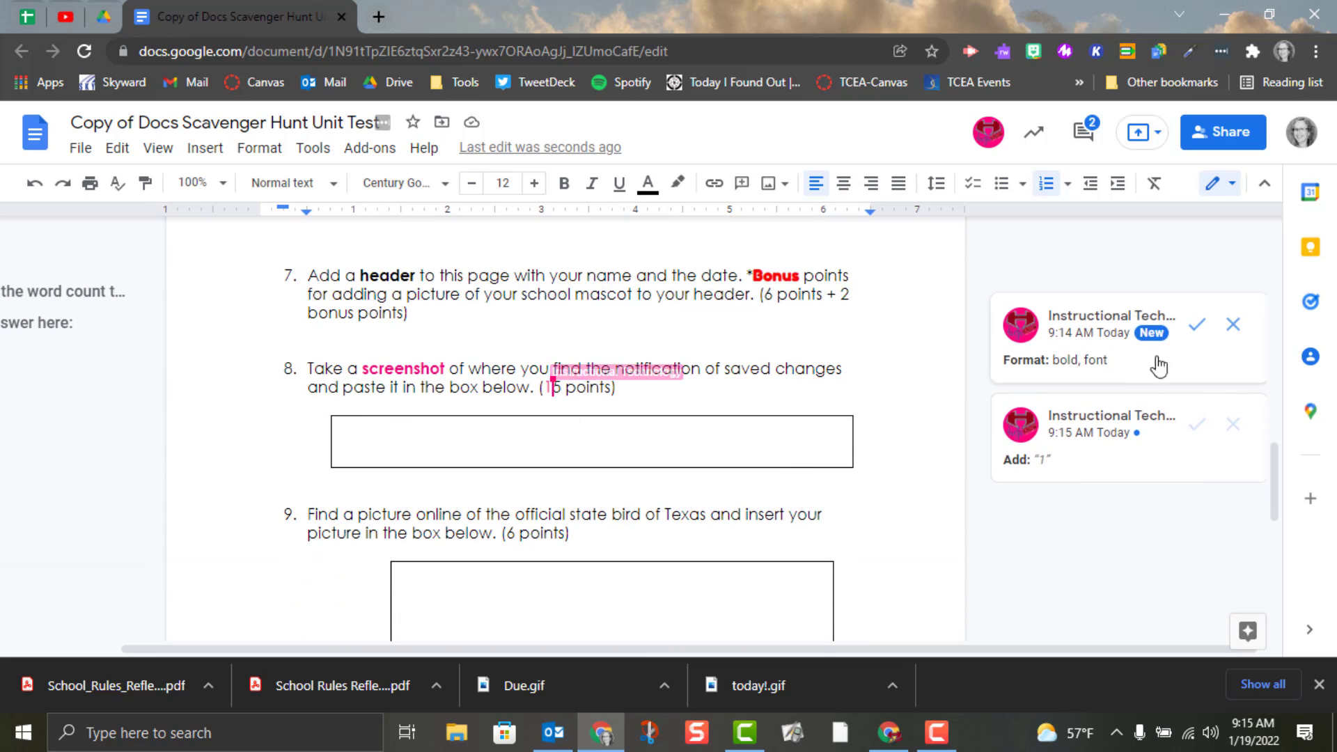
click(1208, 328)
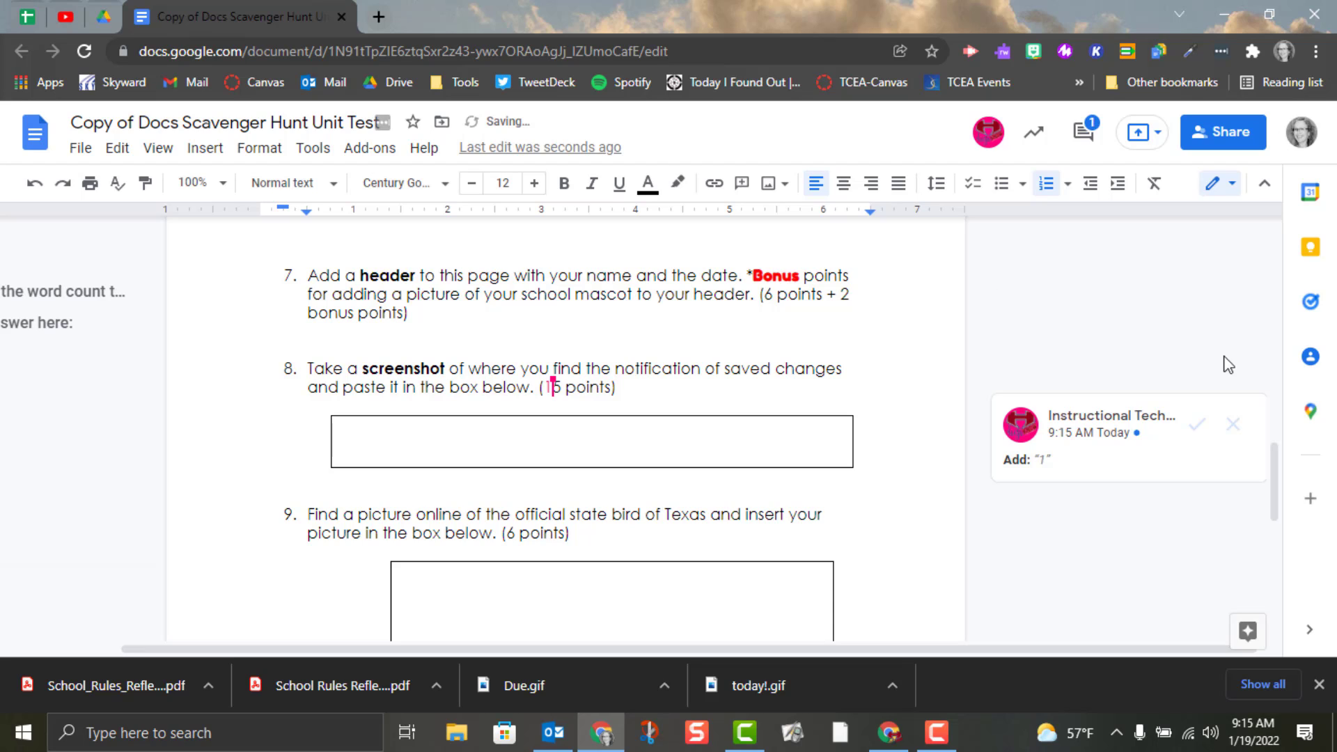
click(1231, 426)
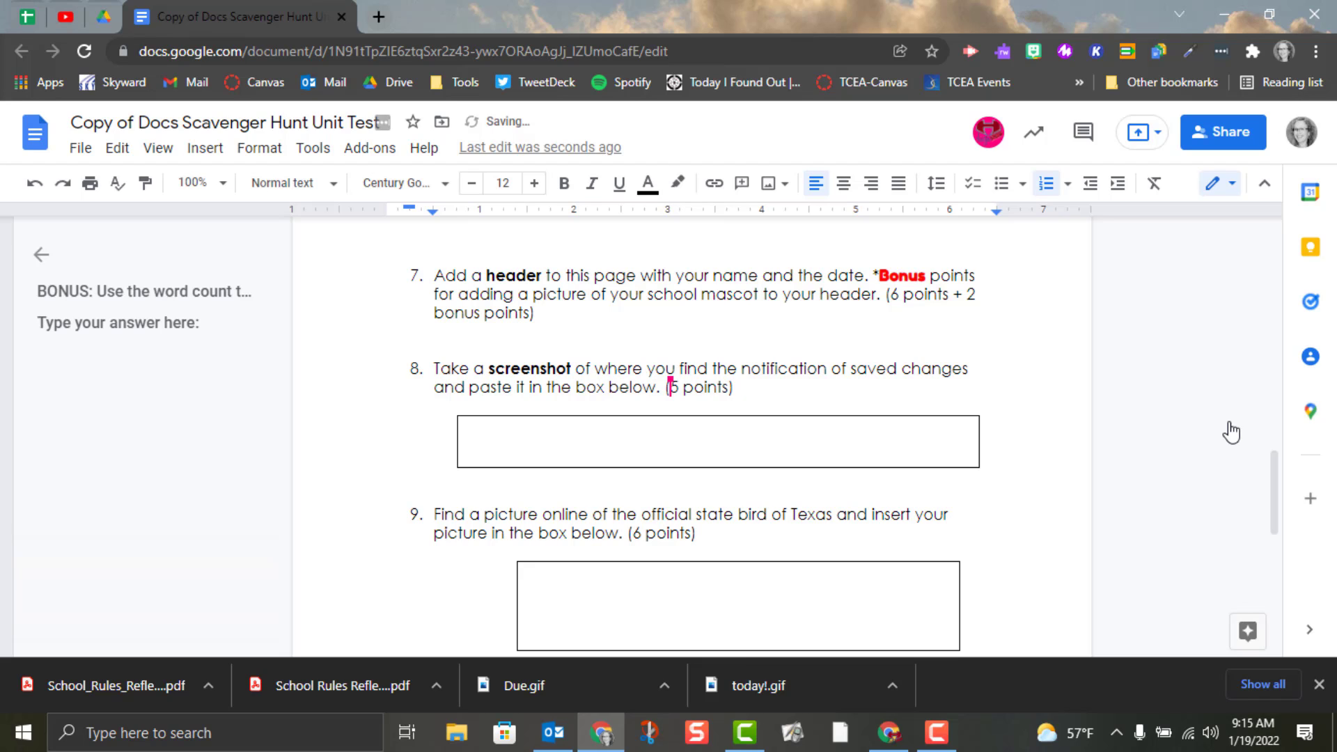
Step: Undo the last two changes made while reviewing the suggestions in the owner's document
click(37, 189)
click(37, 188)
scroll(740, 497, down, 2)
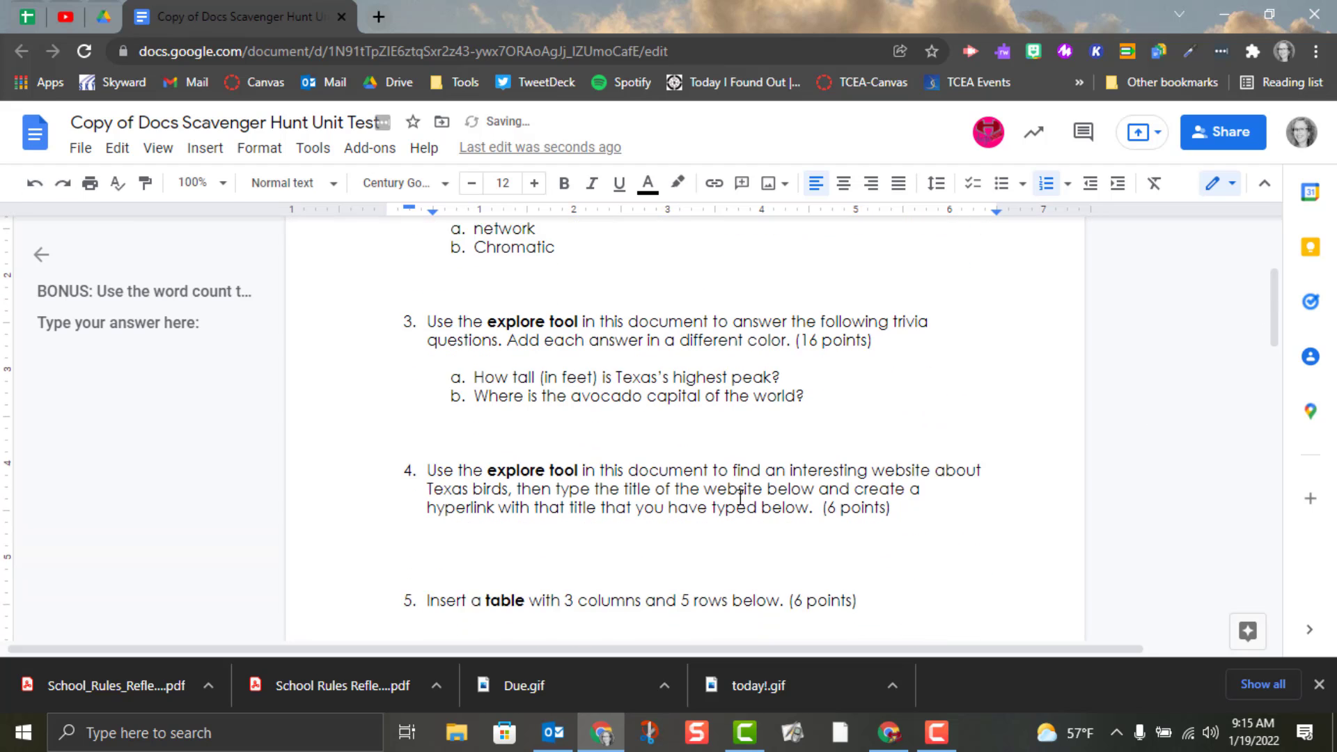
Step: Reply to the suggested "1" in item 8's score with "This will change the balance of the total score."
scroll(741, 497, down, 8)
right_click(740, 493)
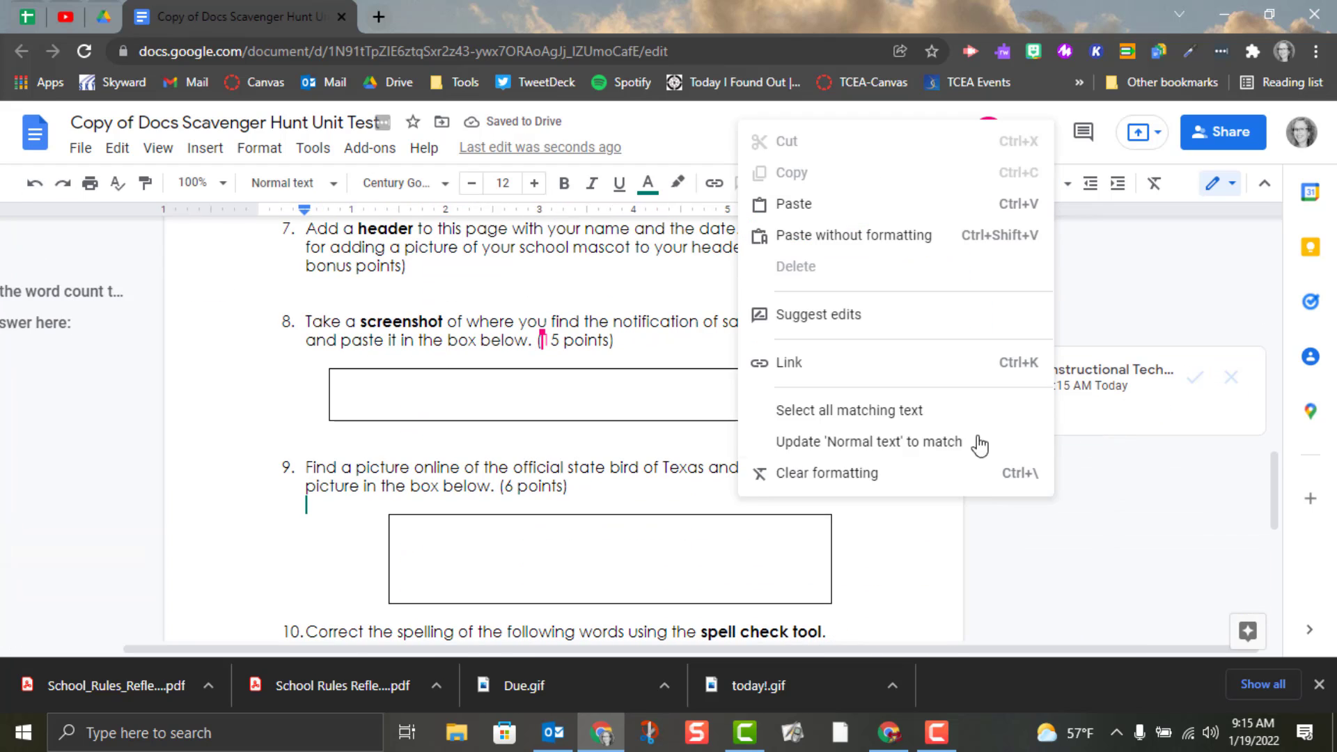
click(1116, 435)
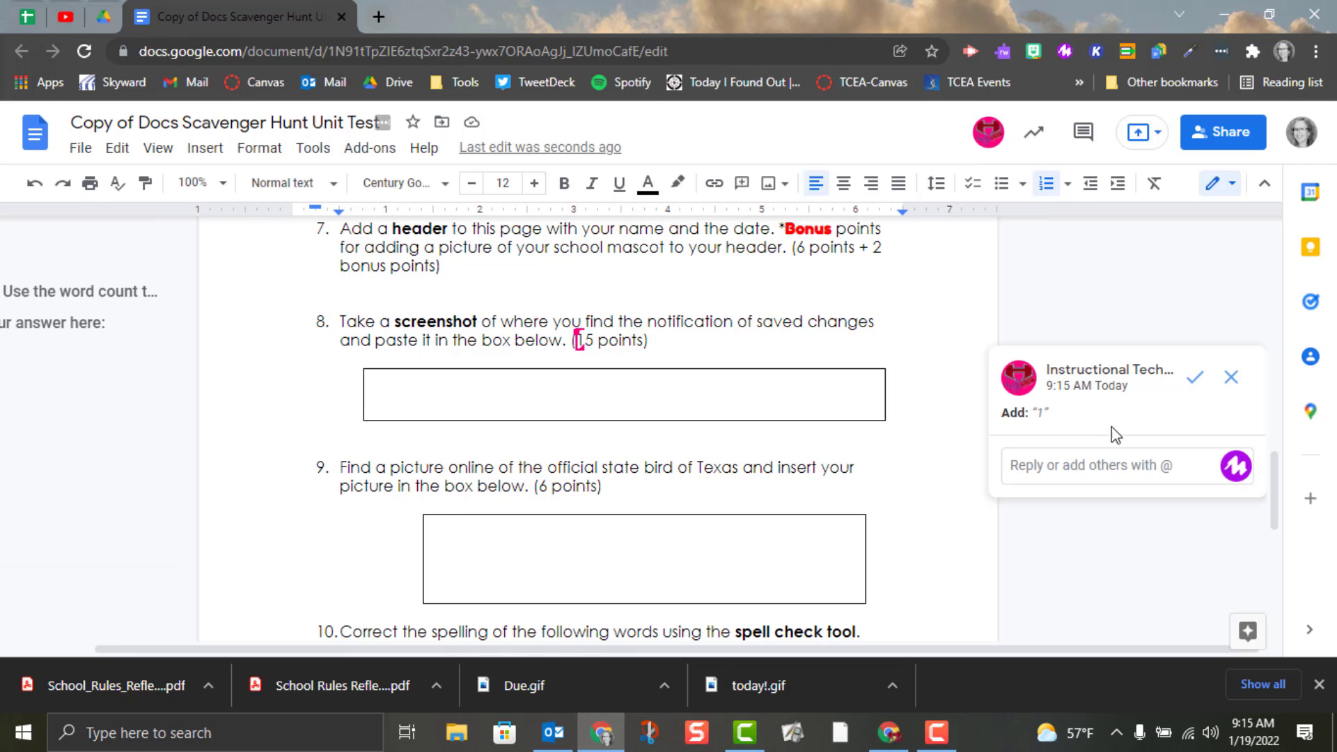
click(1063, 465)
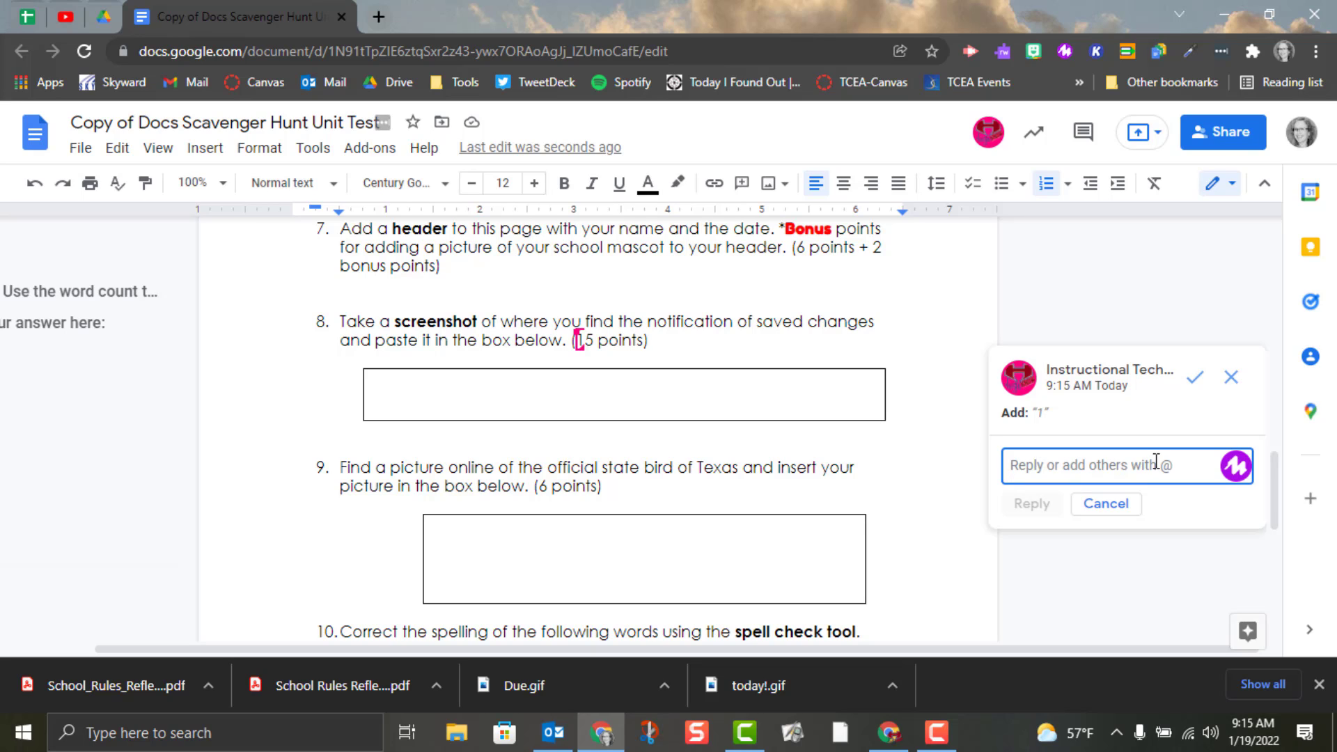
text(This )
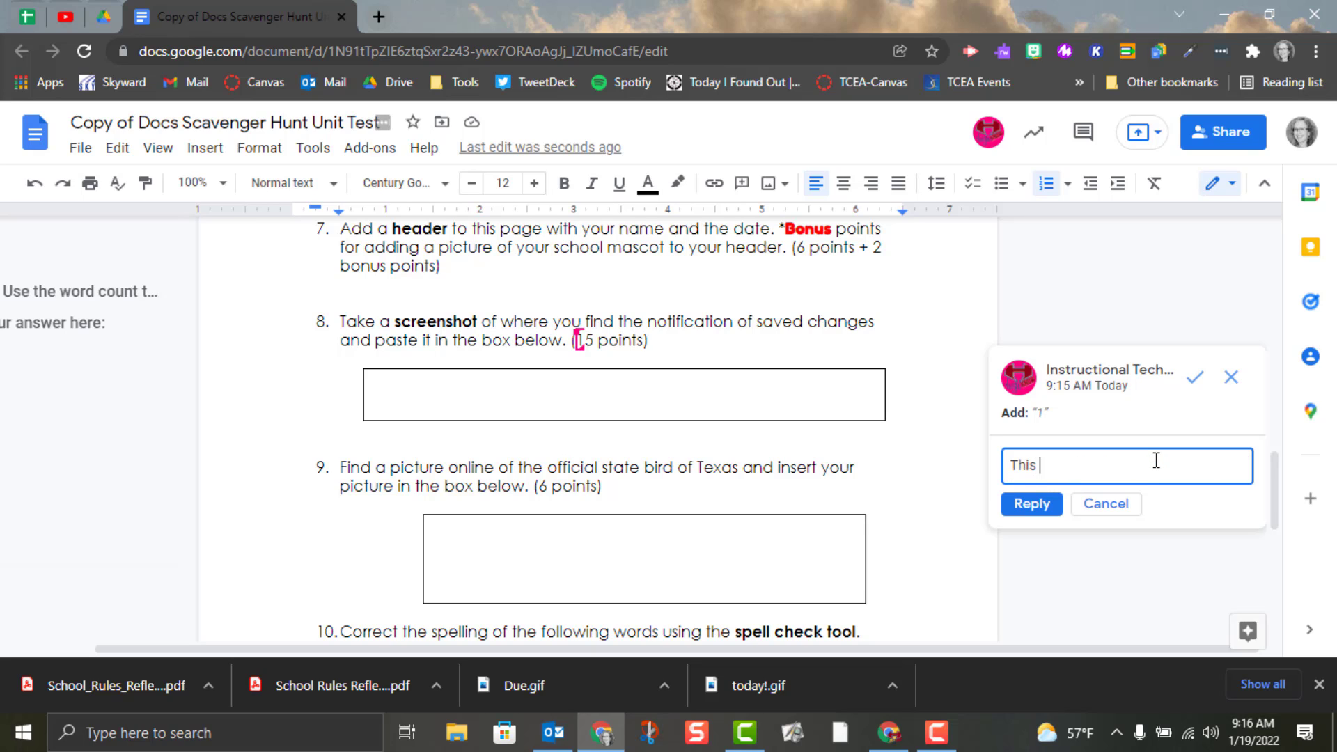
text(will change the bl)
text(anac)
text(alance of th)
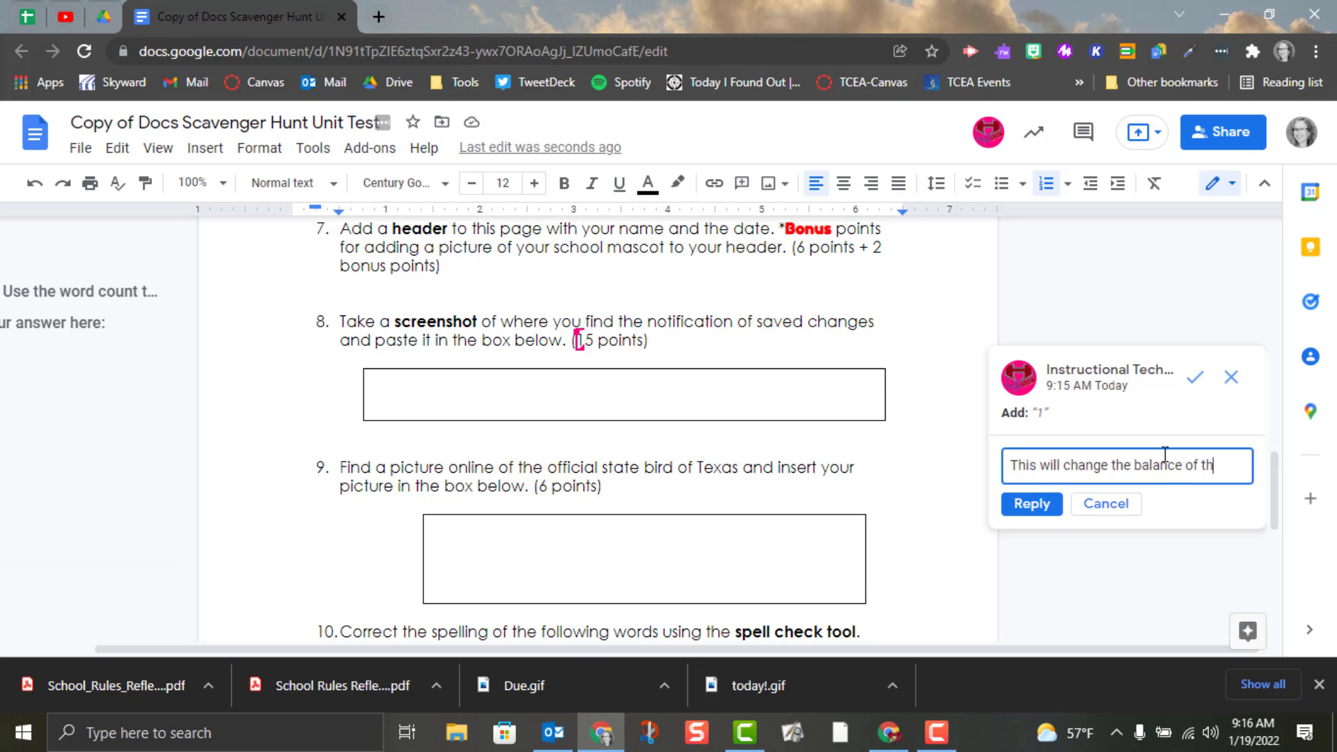
text(e total score.)
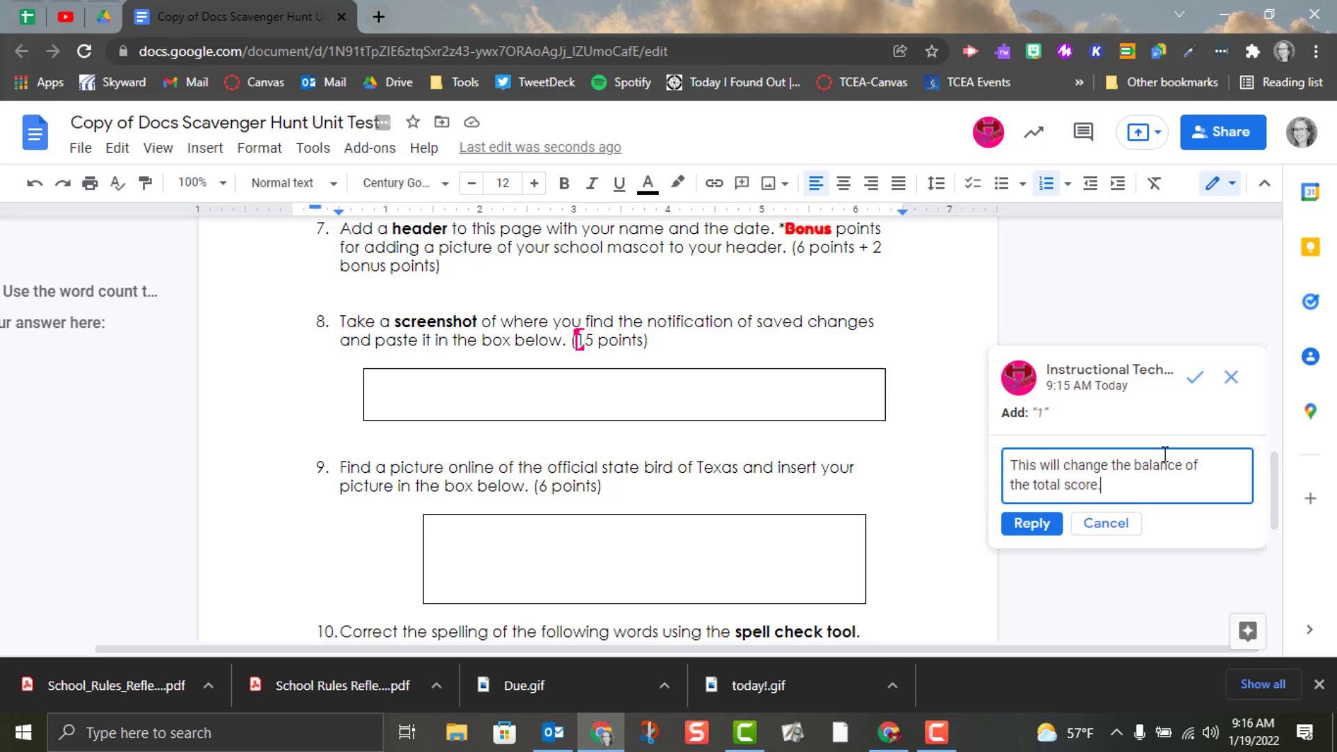
click(1043, 523)
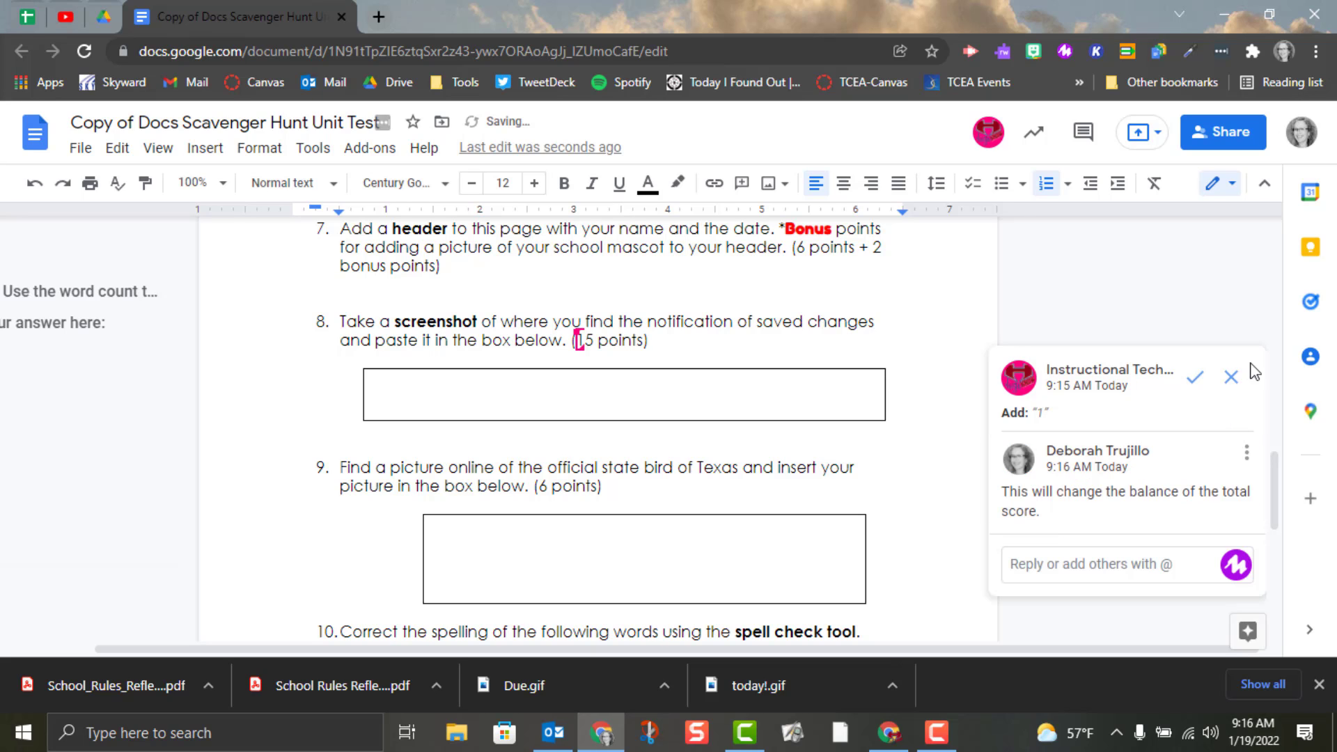
Step: Reject the suggested "1" in item 8's score and undo the rejection
click(1232, 383)
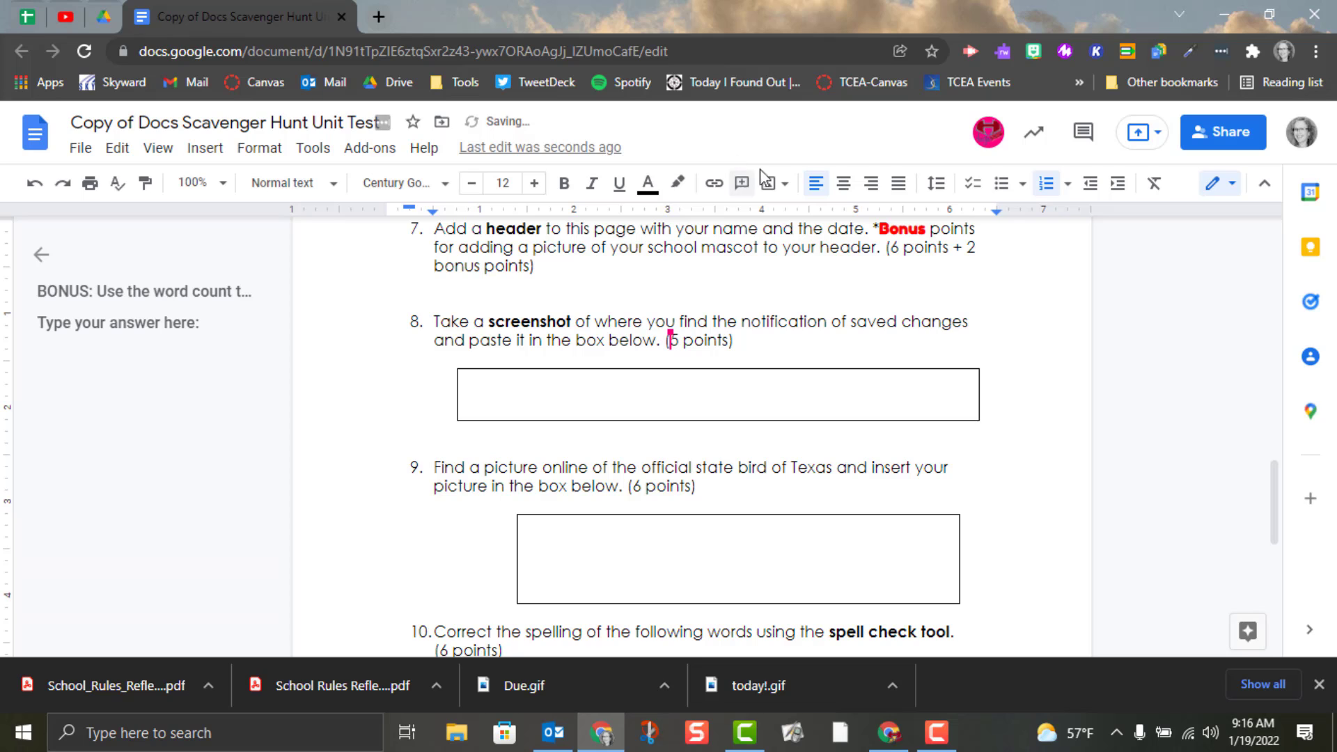
click(892, 739)
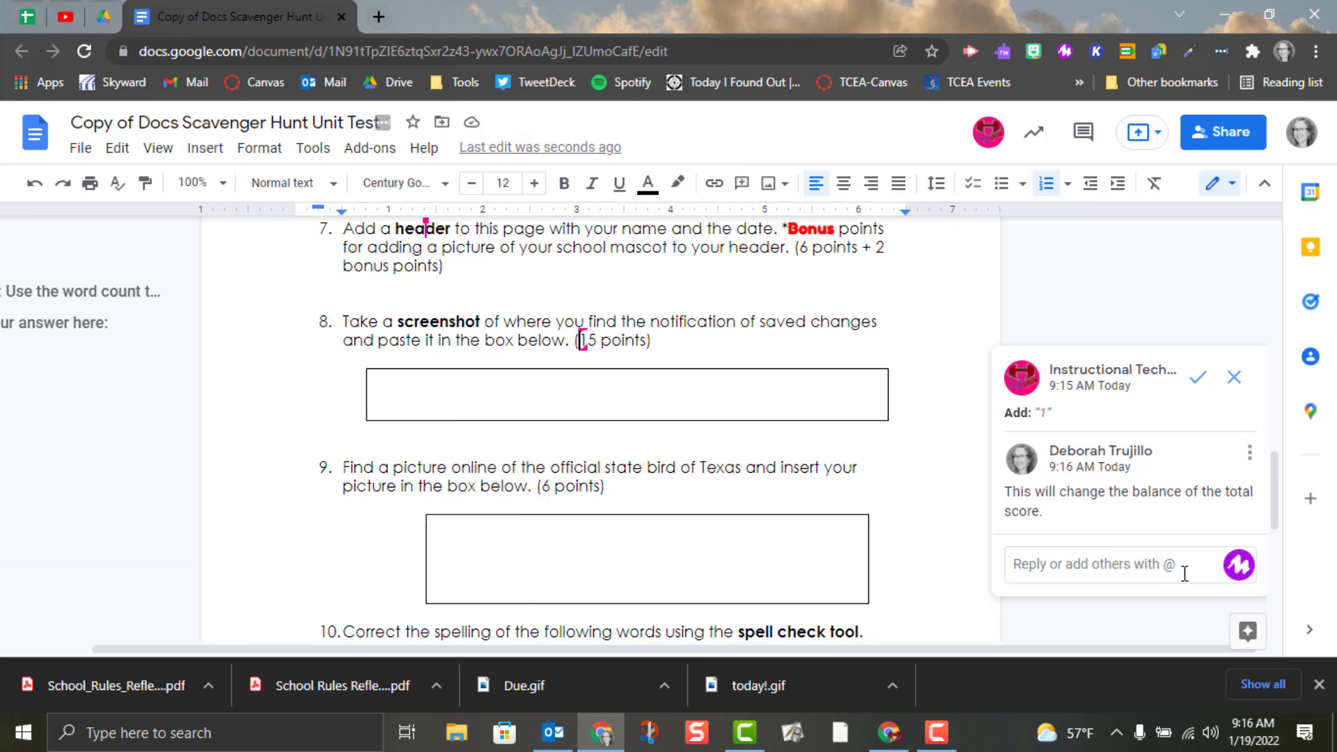
Step: Post another reply on the "1" suggestion, mentioning the Instructional Technology account with the text "this will change the total amount"
click(1011, 562)
text(@)
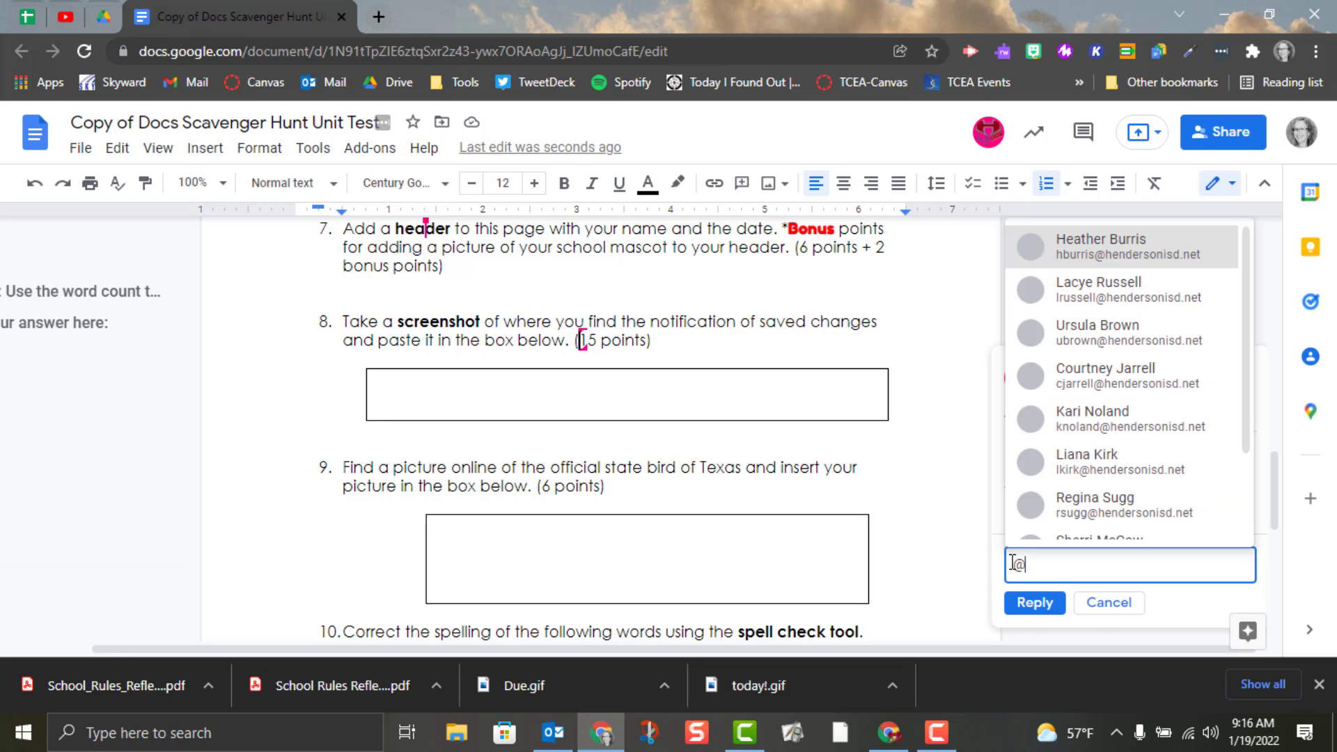
text(instr)
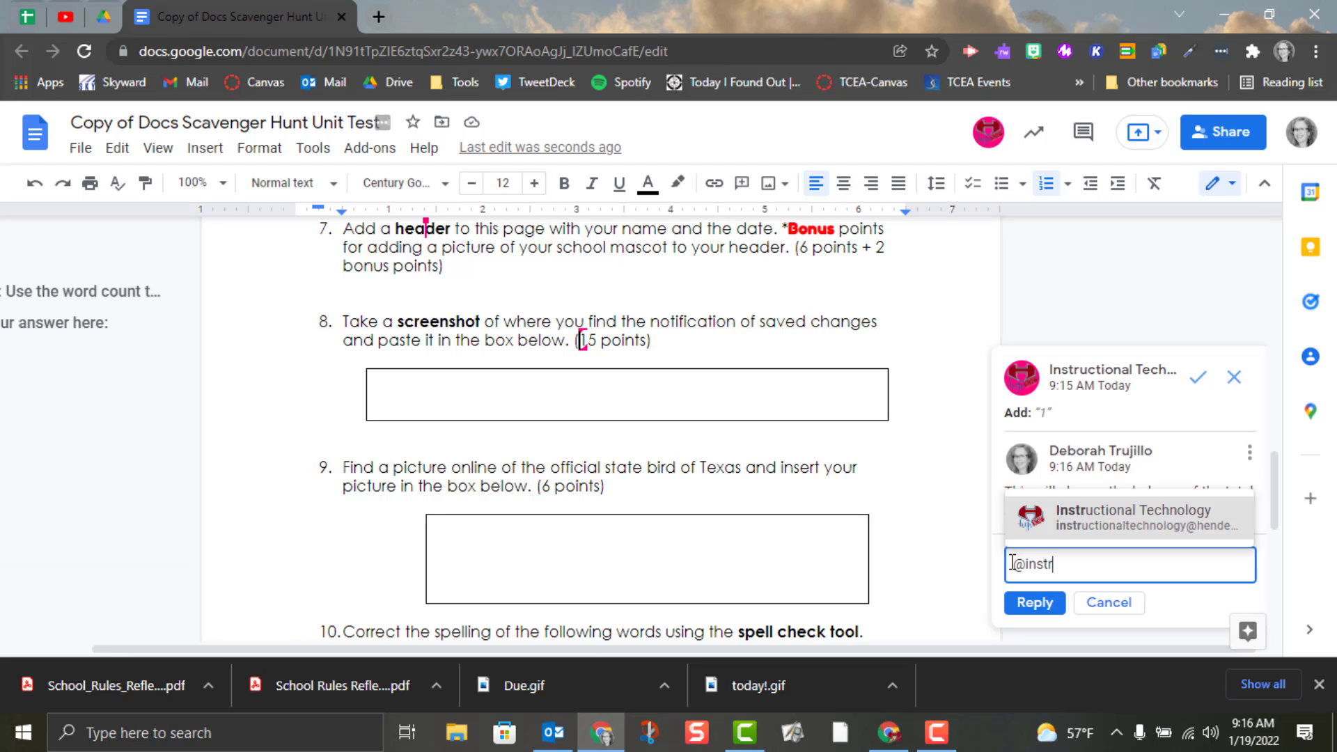
click(1056, 530)
text(this )
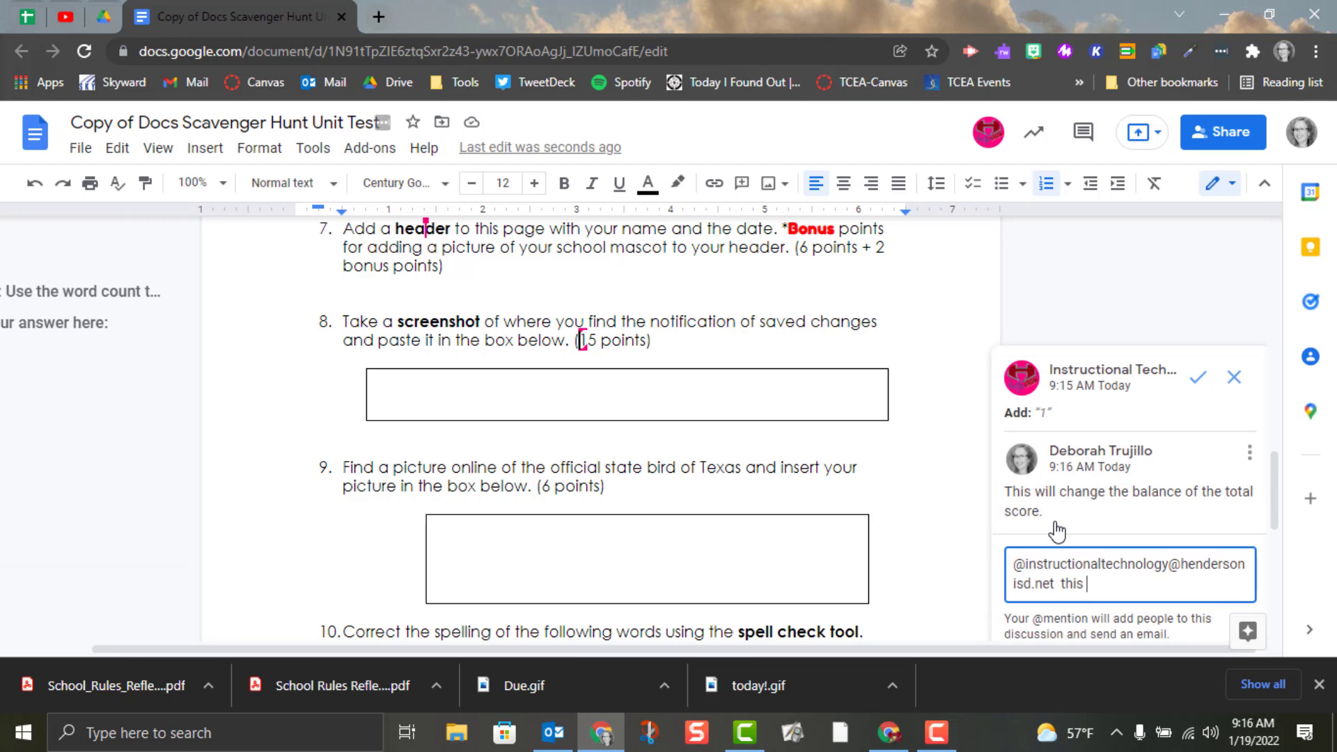
text(will change the tot)
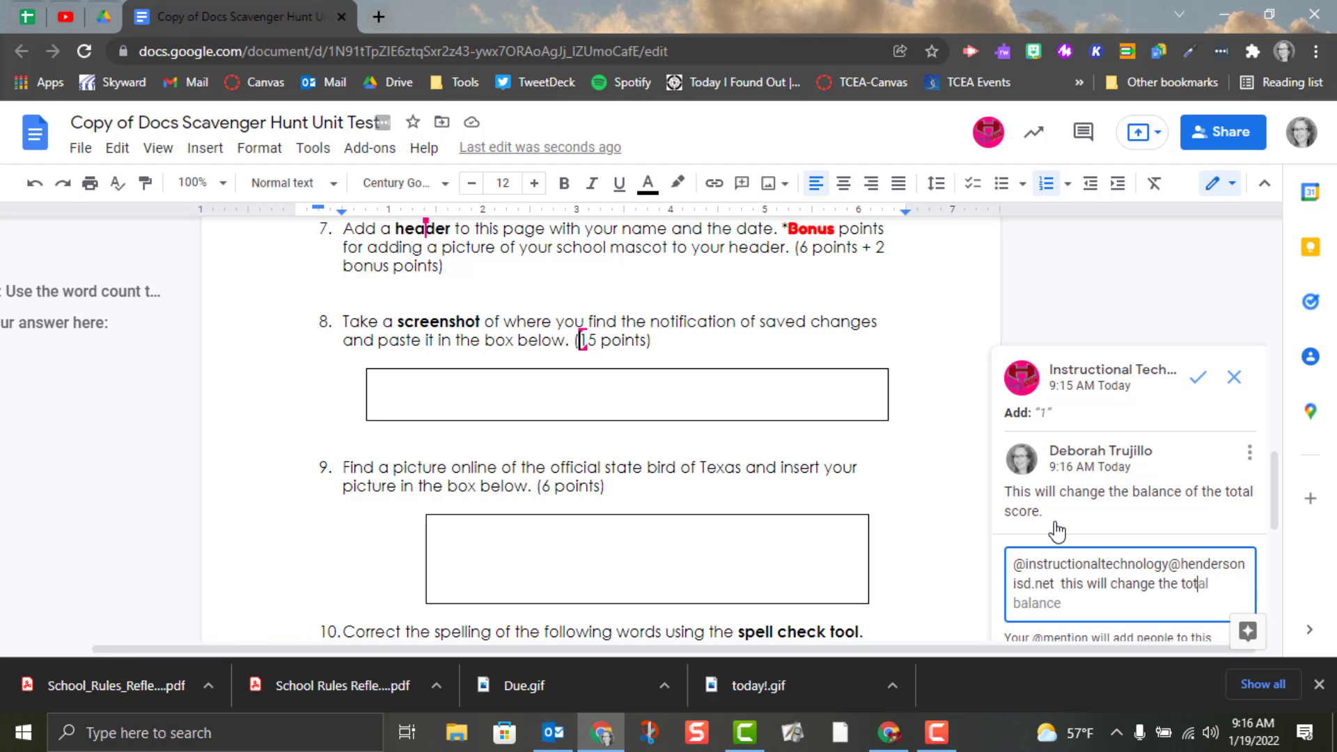
text(al amount)
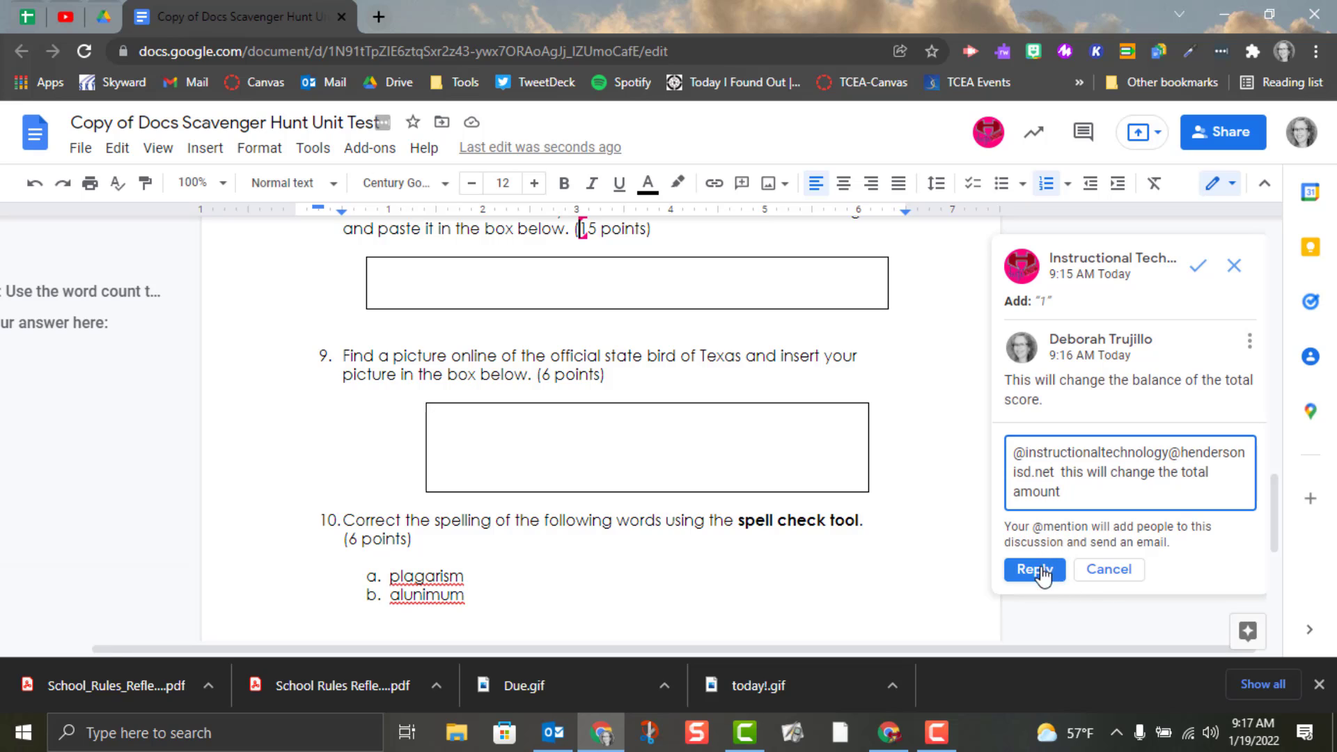
click(1036, 571)
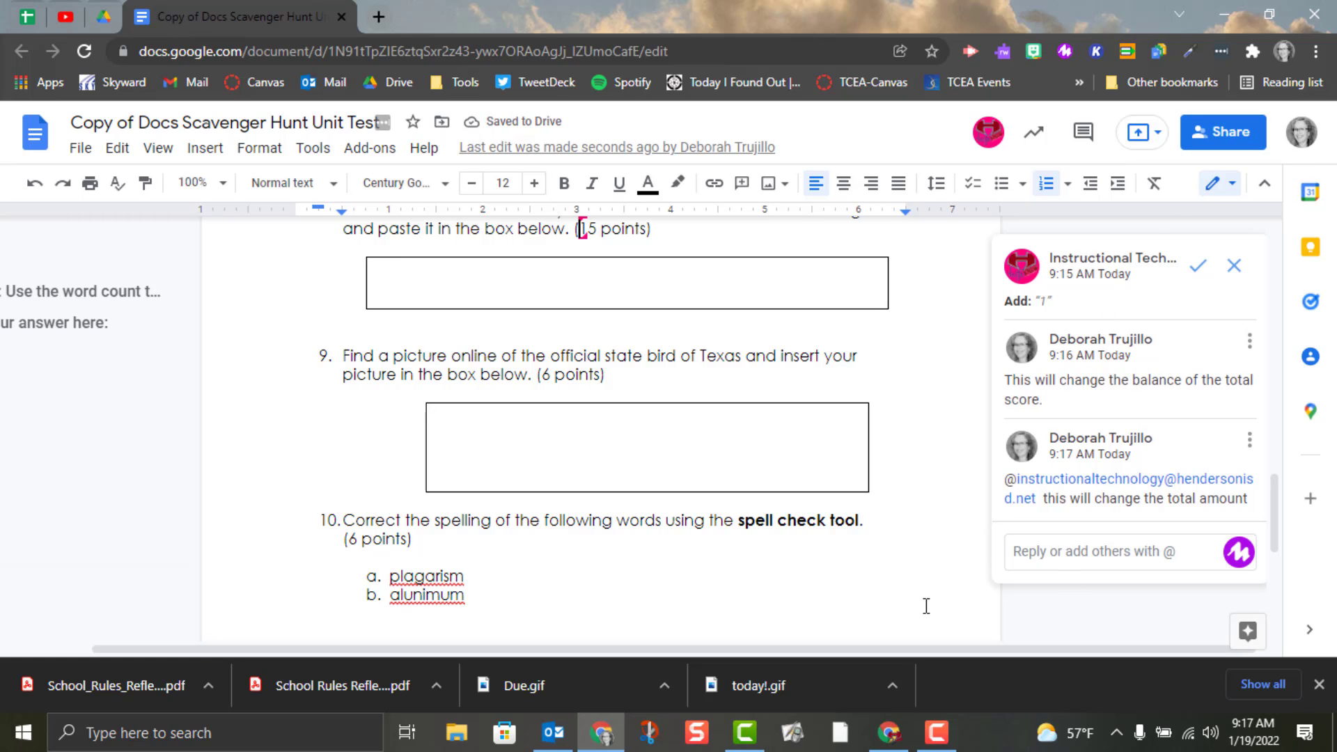
Step: Switch to the collaborator's browser window and review the replies to the "1" suggestion in the document's comment history
click(889, 733)
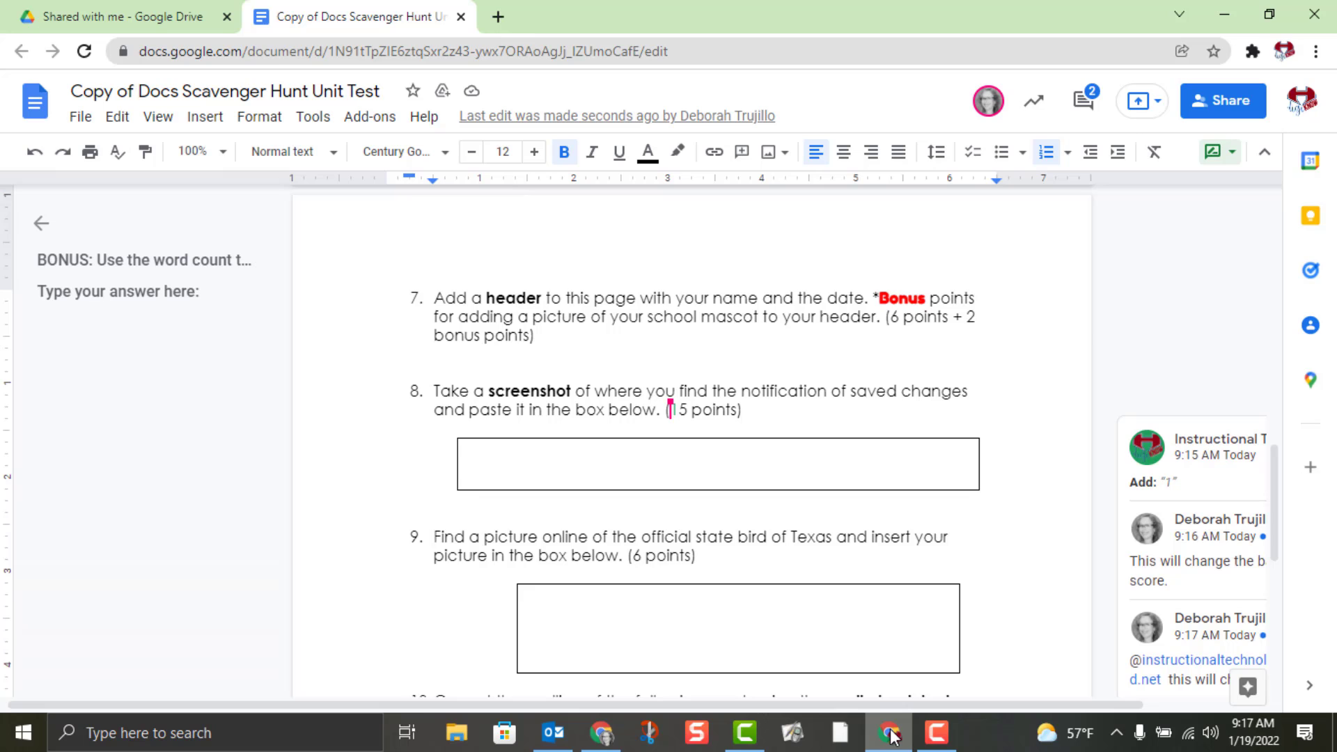
click(1085, 103)
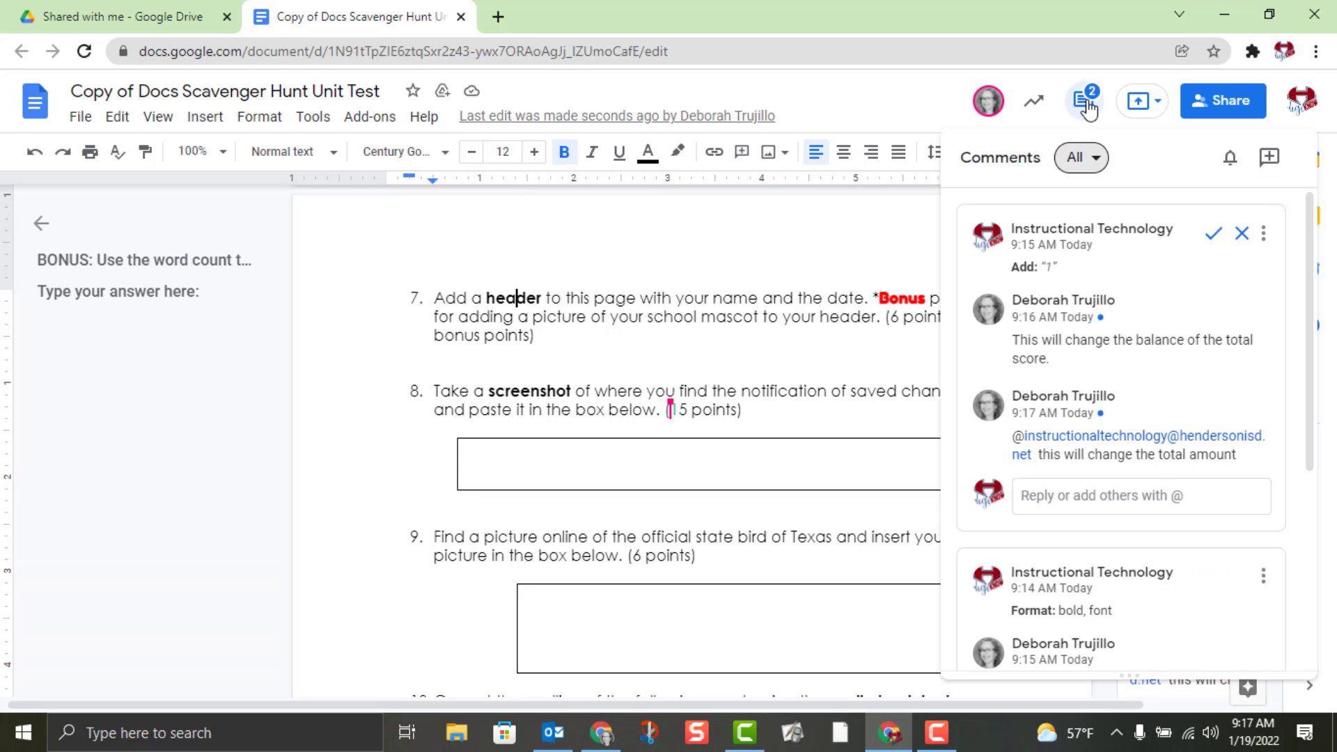
scroll(1086, 431, down, 2)
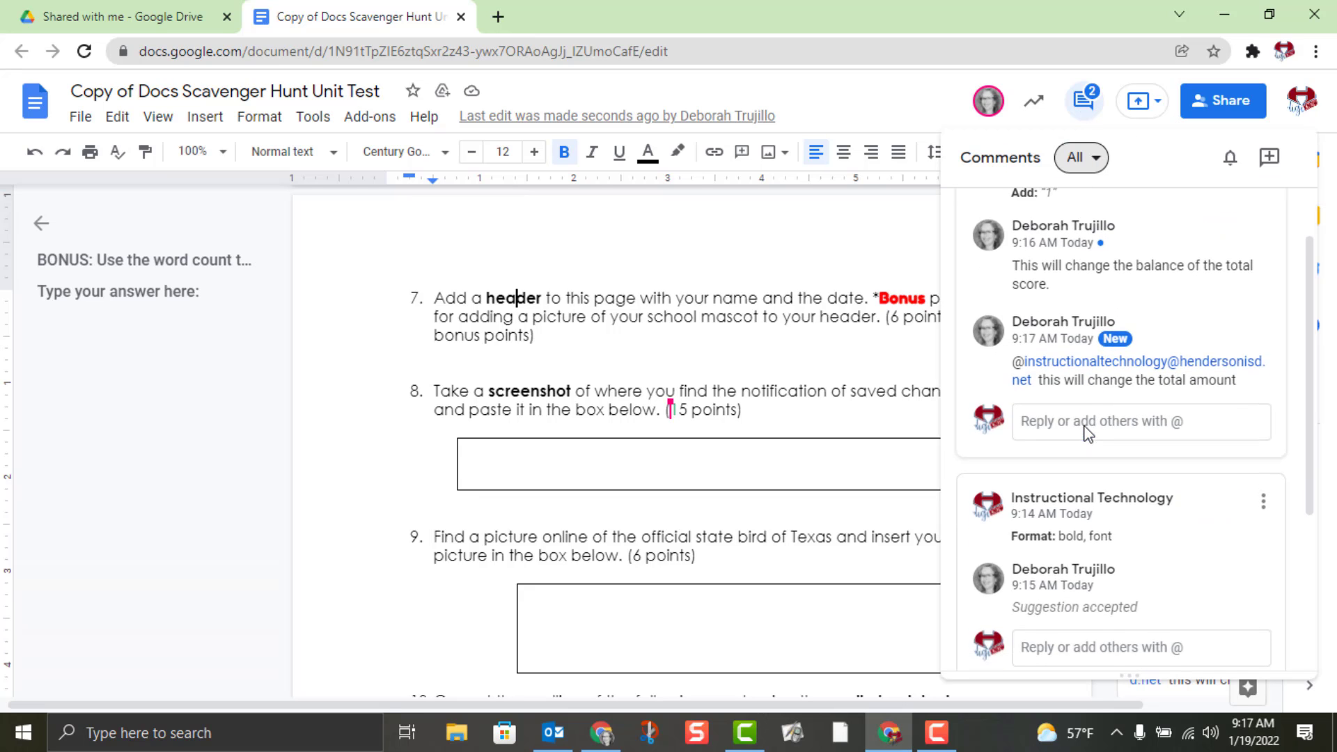
scroll(1044, 428, up, 1)
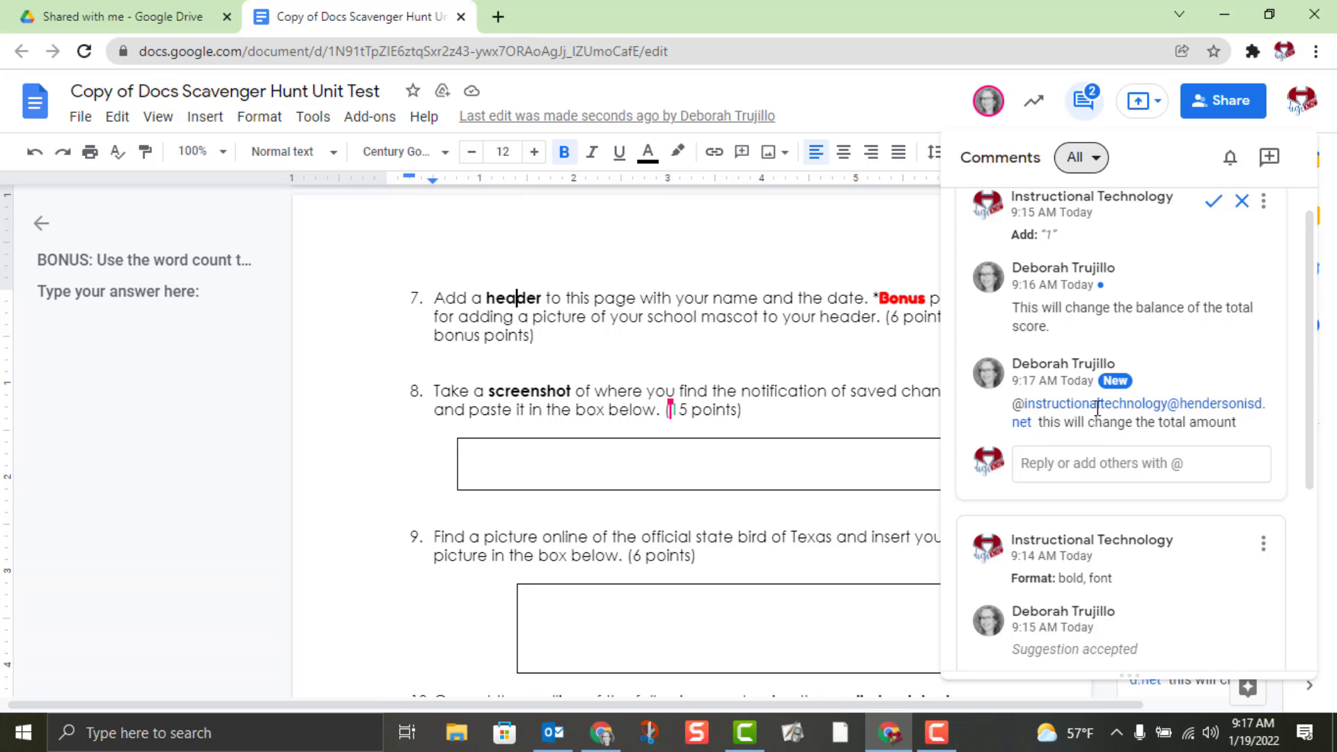